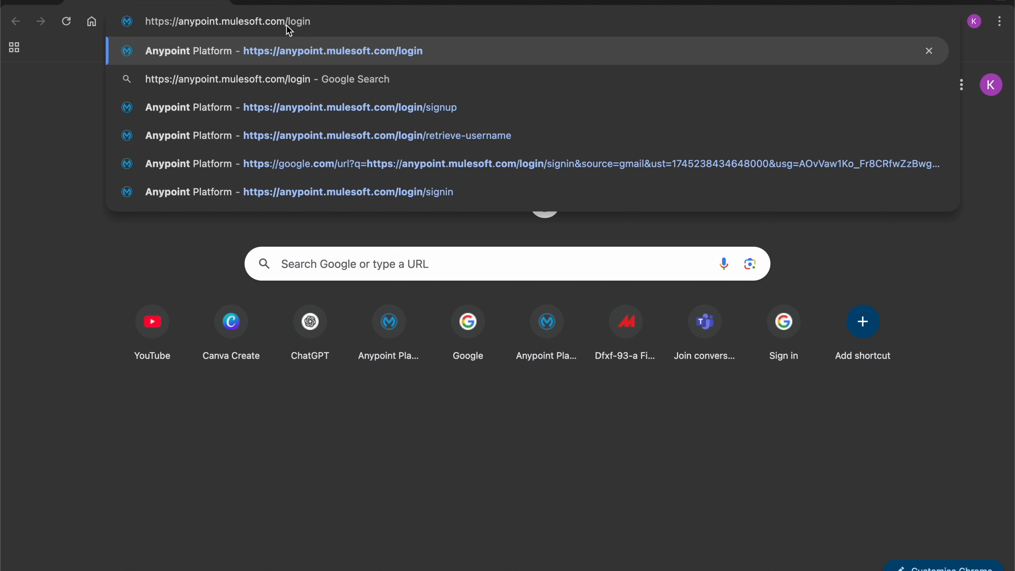
- Open the Anypoint Platform login page, go to the sign-up form and review its fields through to account creation
{"action": "key", "text": "Return"}
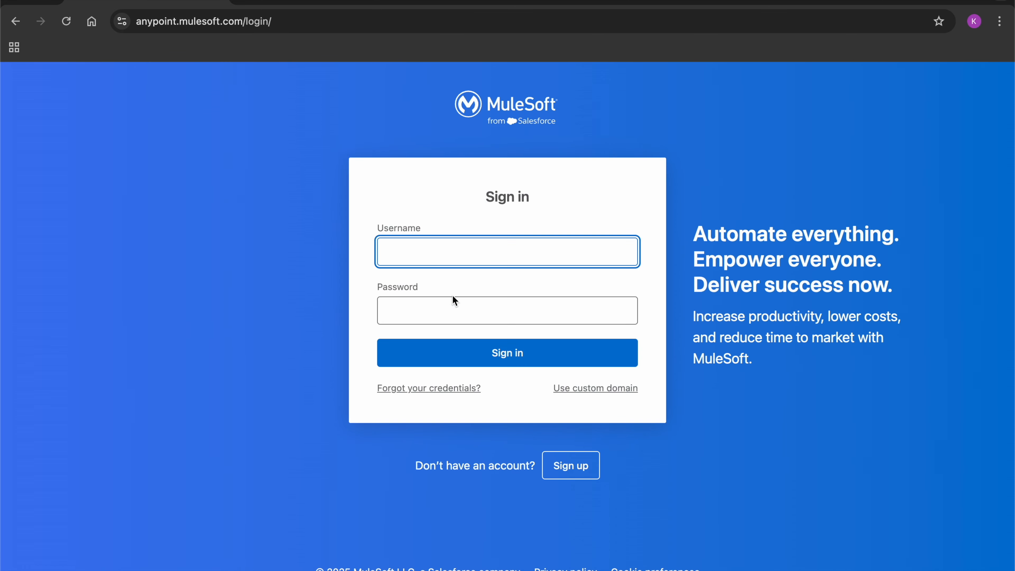
{"action": "left_click", "coordinate": [574, 465]}
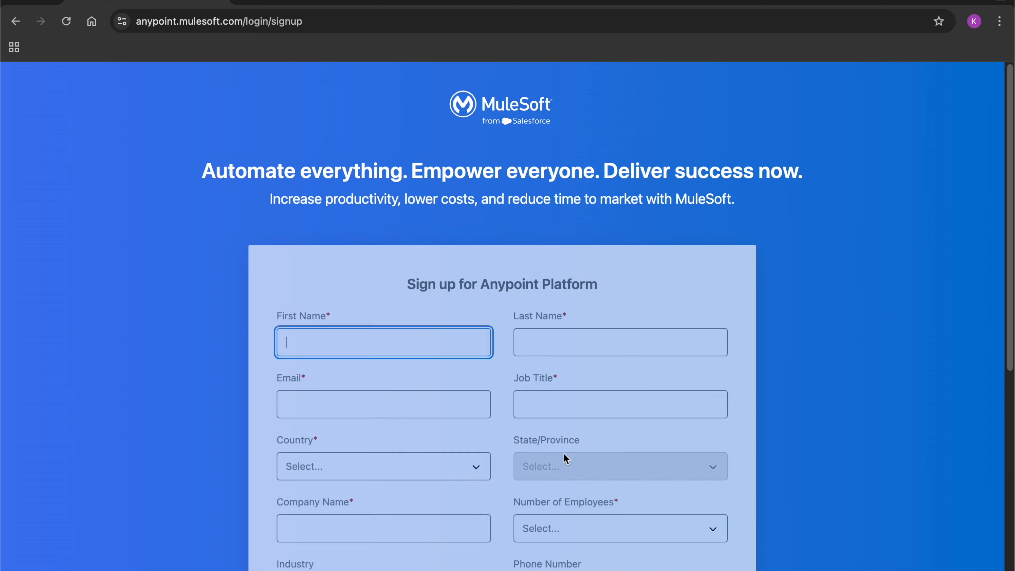
{"action": "scroll", "coordinate": [426, 372], "scroll_direction": "down", "scroll_amount": 1}
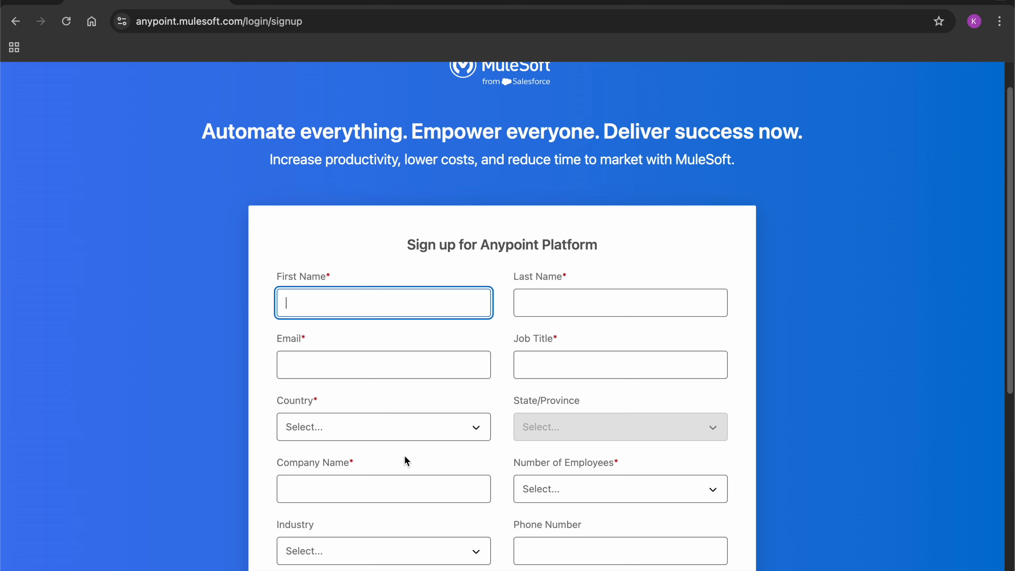
{"action": "scroll", "coordinate": [463, 481], "scroll_direction": "down", "scroll_amount": 1}
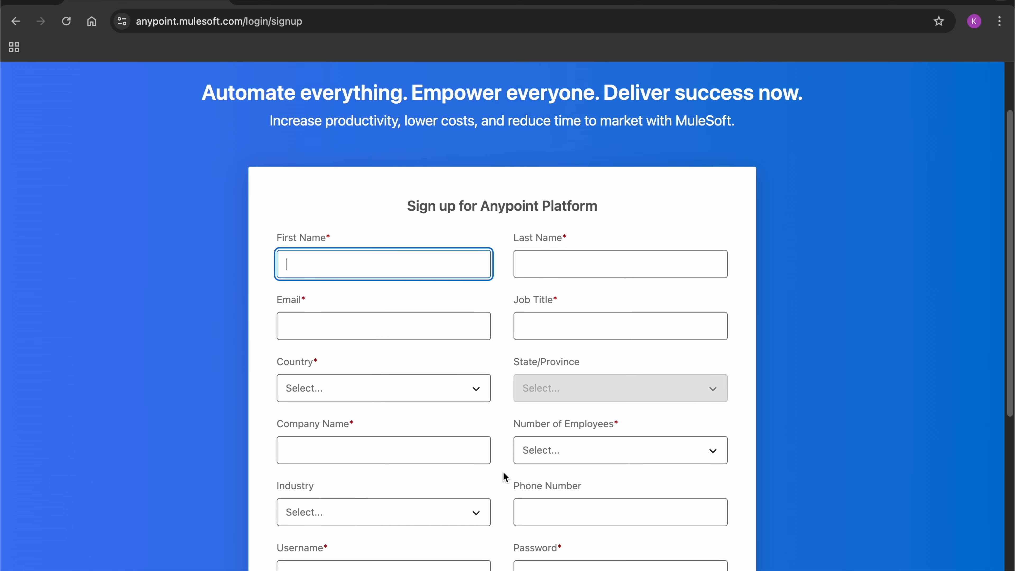
{"action": "scroll", "coordinate": [473, 347], "scroll_direction": "down", "scroll_amount": 8}
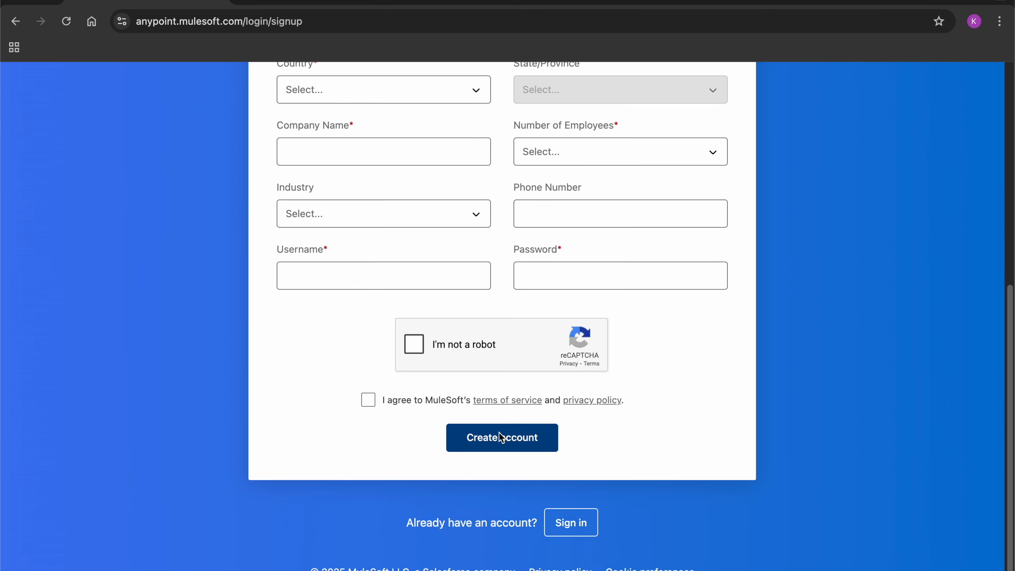
{"action": "scroll", "coordinate": [512, 381], "scroll_direction": "up", "scroll_amount": 1}
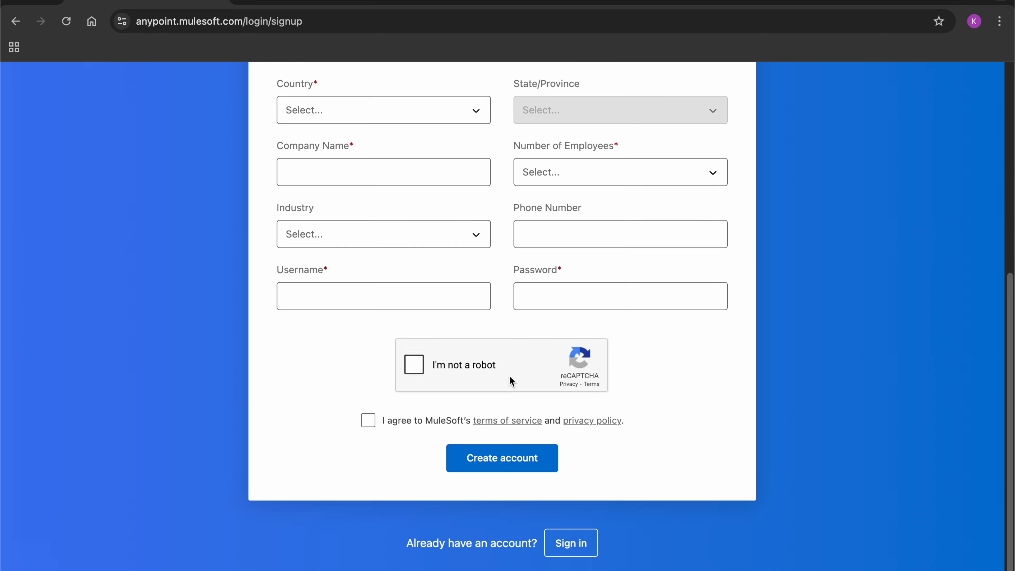
{"action": "scroll", "coordinate": [510, 377], "scroll_direction": "up", "scroll_amount": 9}
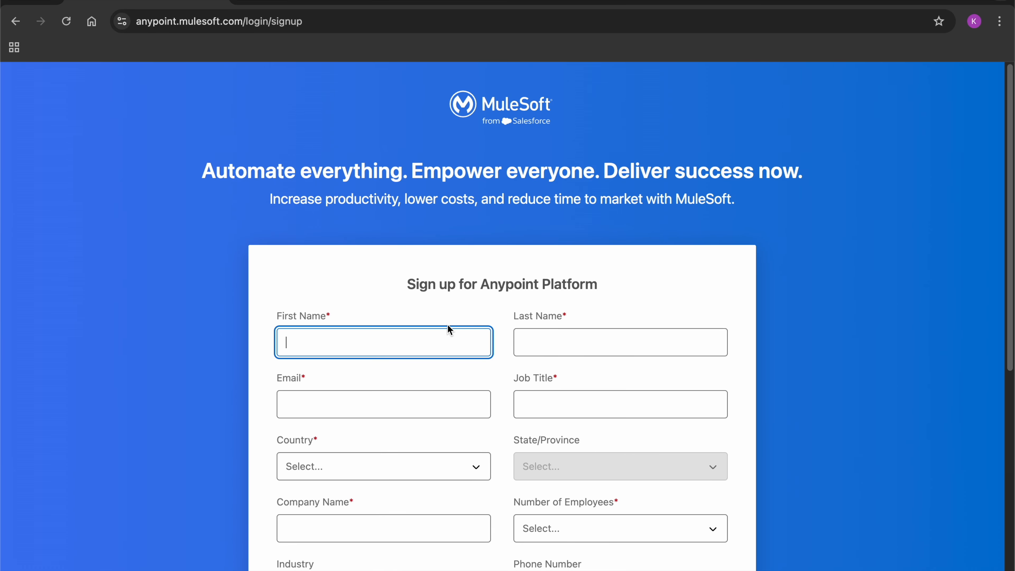
- Return to the sign-in page and sign in with the account's username
{"action": "scroll", "coordinate": [448, 325], "scroll_direction": "left", "scroll_amount": 5}
{"action": "type", "text": "k"}
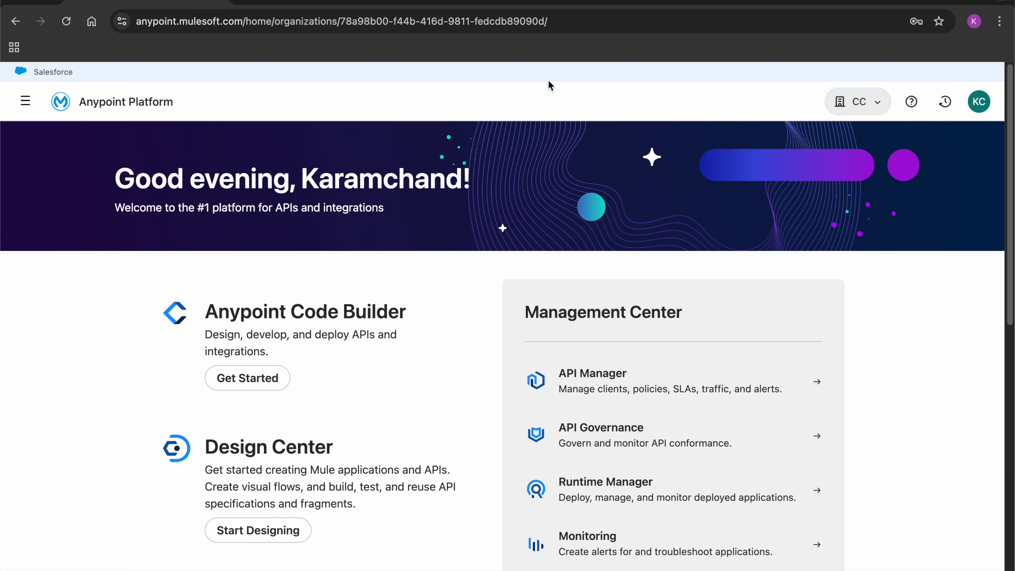
- Open the CC business group's settings in Access Management and dismiss the error notification
{"action": "left_click", "coordinate": [26, 101]}
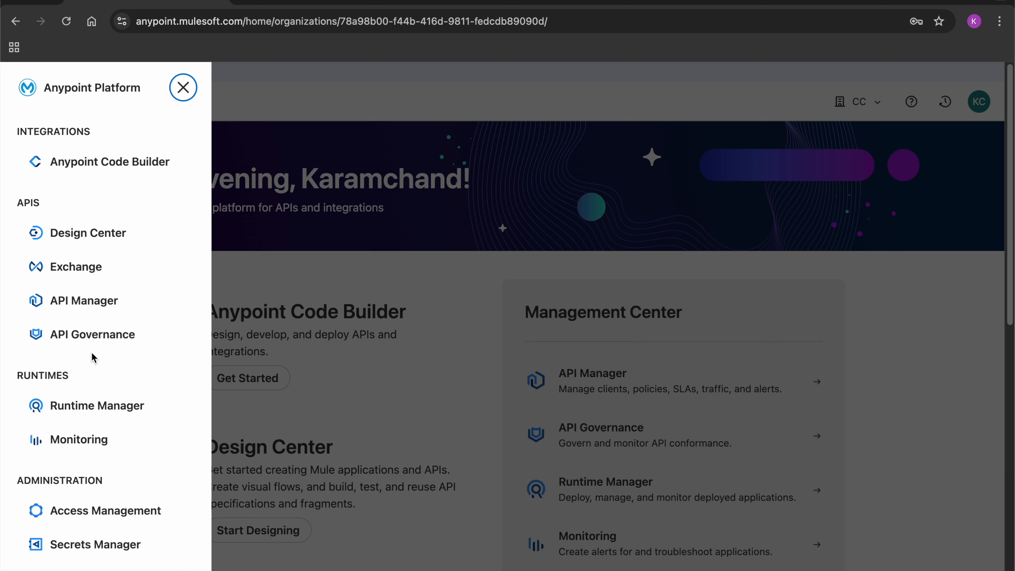
{"action": "left_click", "coordinate": [105, 516]}
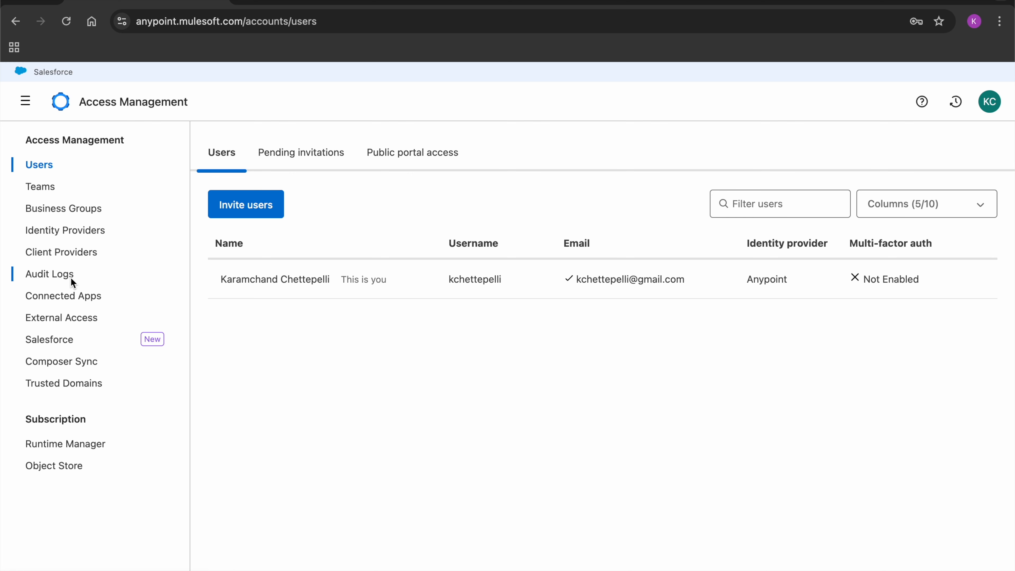
{"action": "left_click", "coordinate": [75, 344]}
{"action": "left_click", "coordinate": [79, 209]}
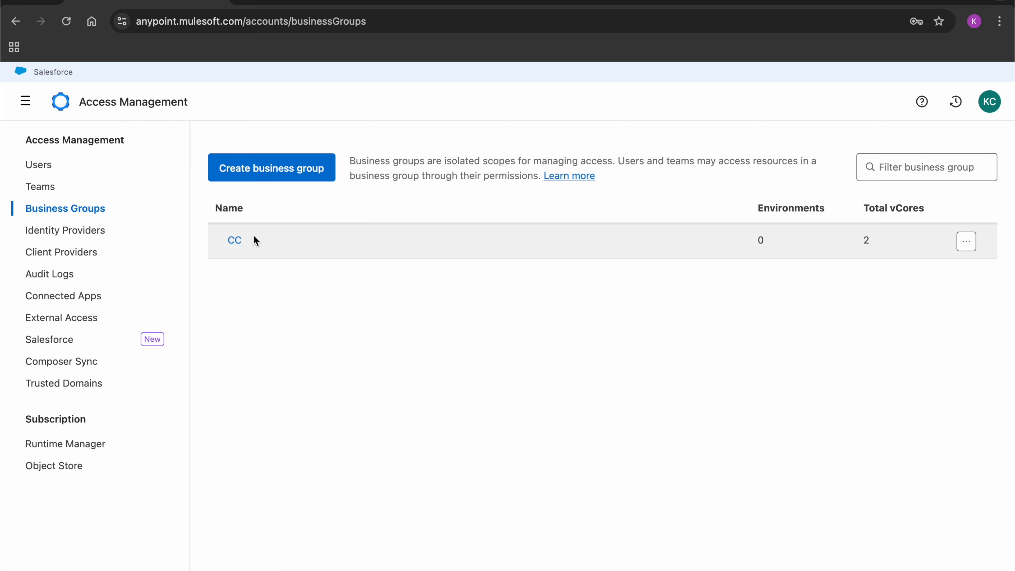
{"action": "left_click", "coordinate": [237, 242]}
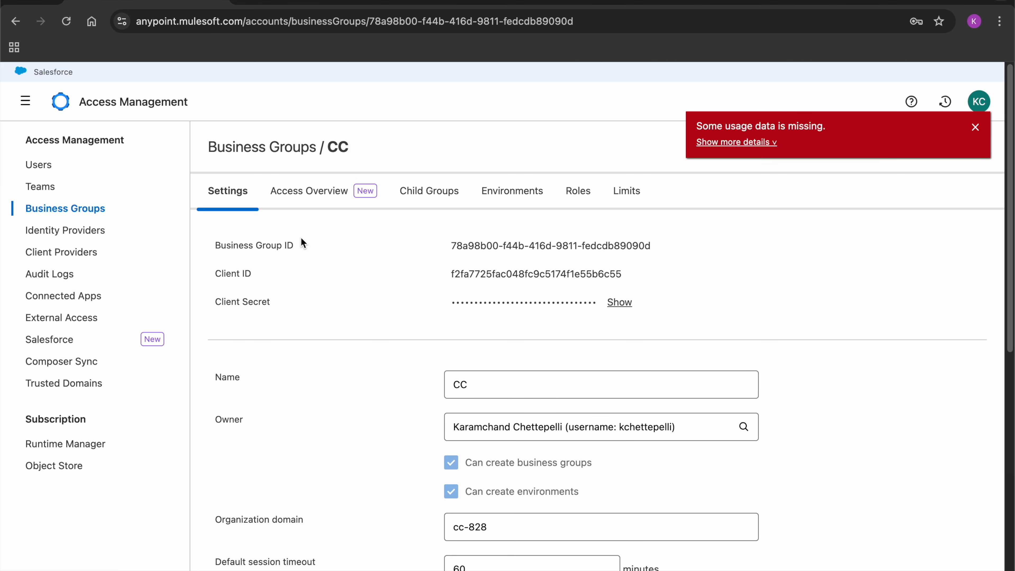
{"action": "left_click", "coordinate": [975, 128]}
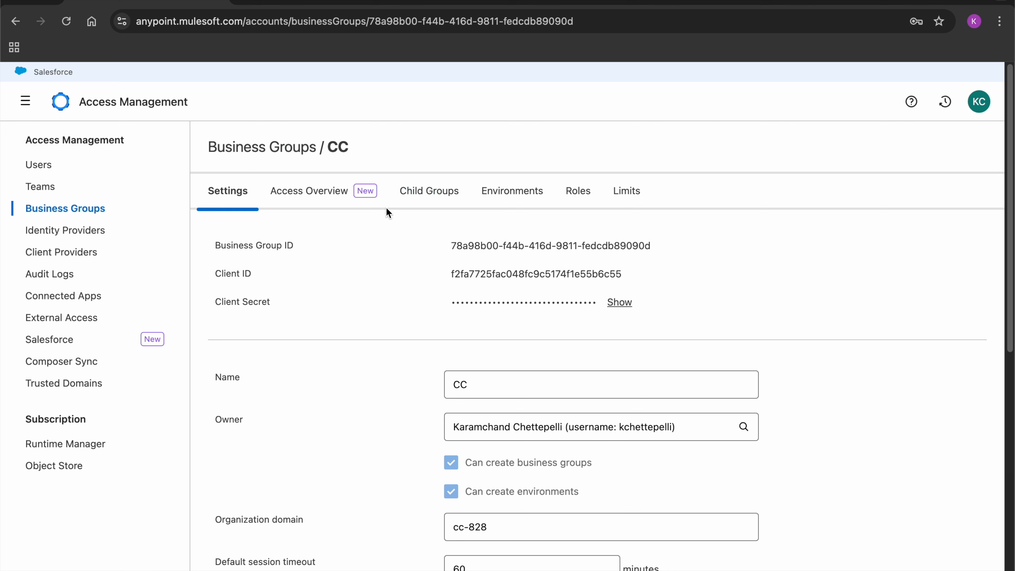
- Review the CC business group's access overview, child groups, environments, roles and limits
{"action": "left_click", "coordinate": [310, 198]}
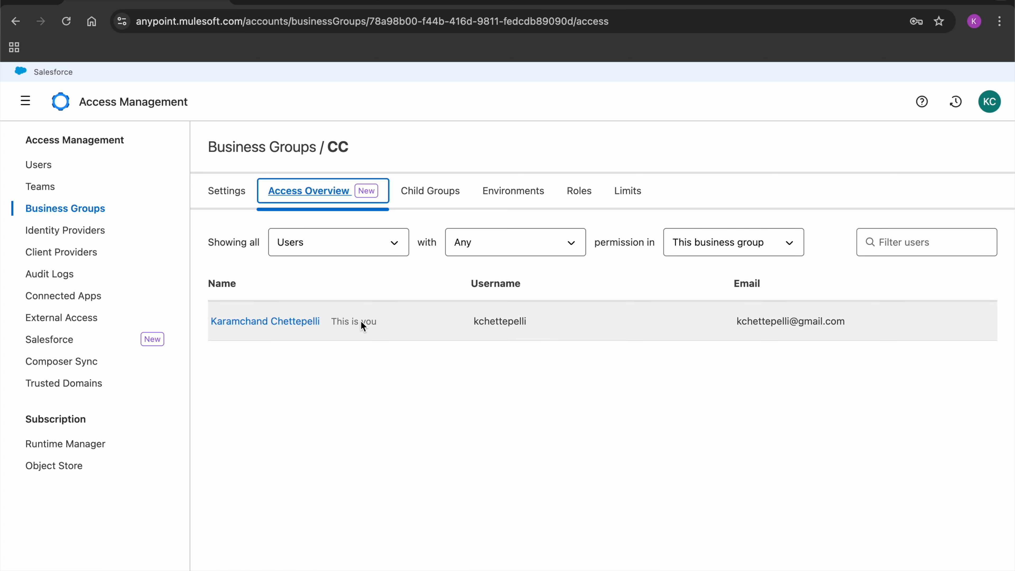
{"action": "left_click", "coordinate": [434, 201]}
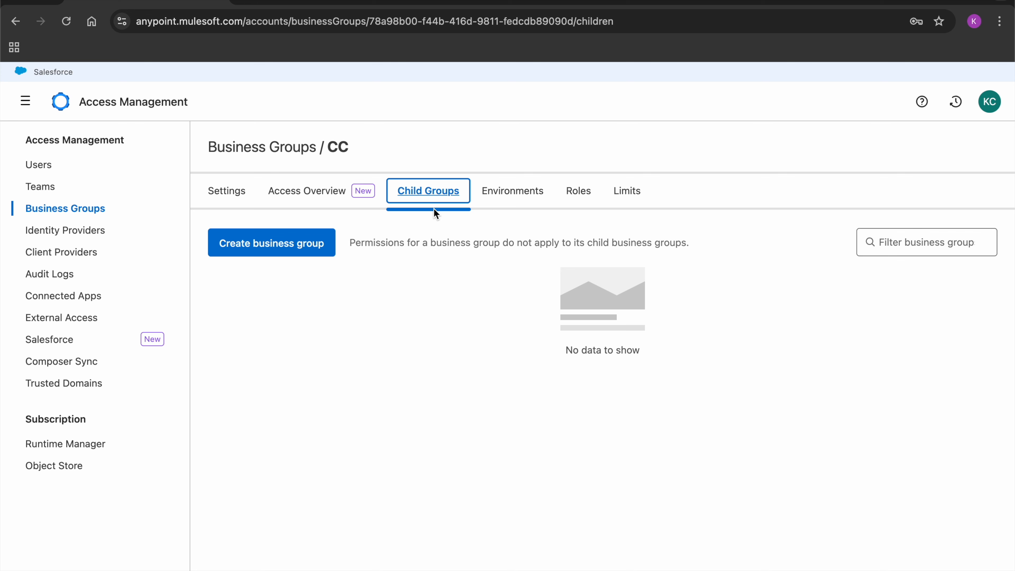
{"action": "left_click", "coordinate": [502, 197]}
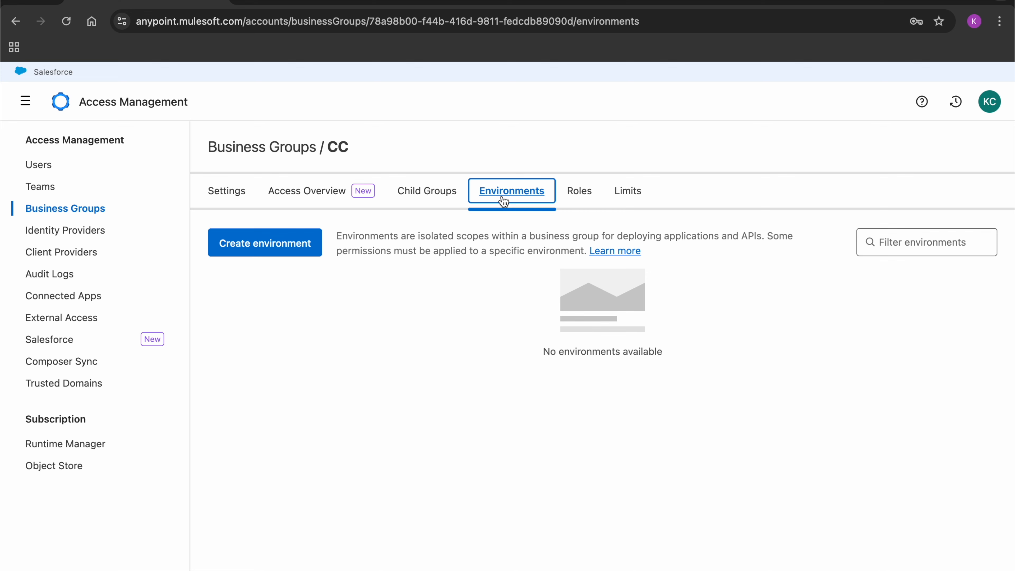
{"action": "left_click", "coordinate": [580, 195]}
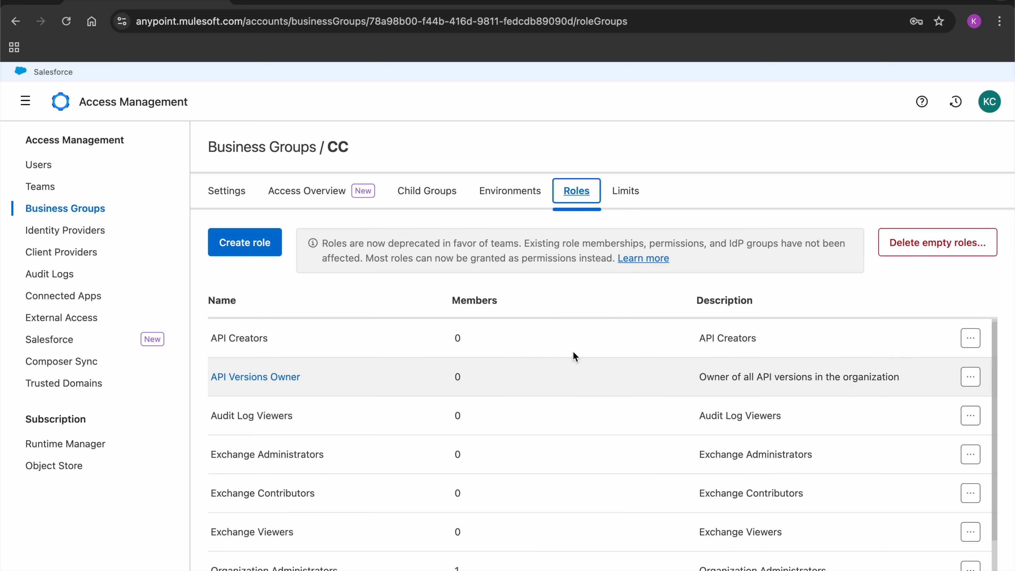
{"action": "left_click", "coordinate": [634, 193]}
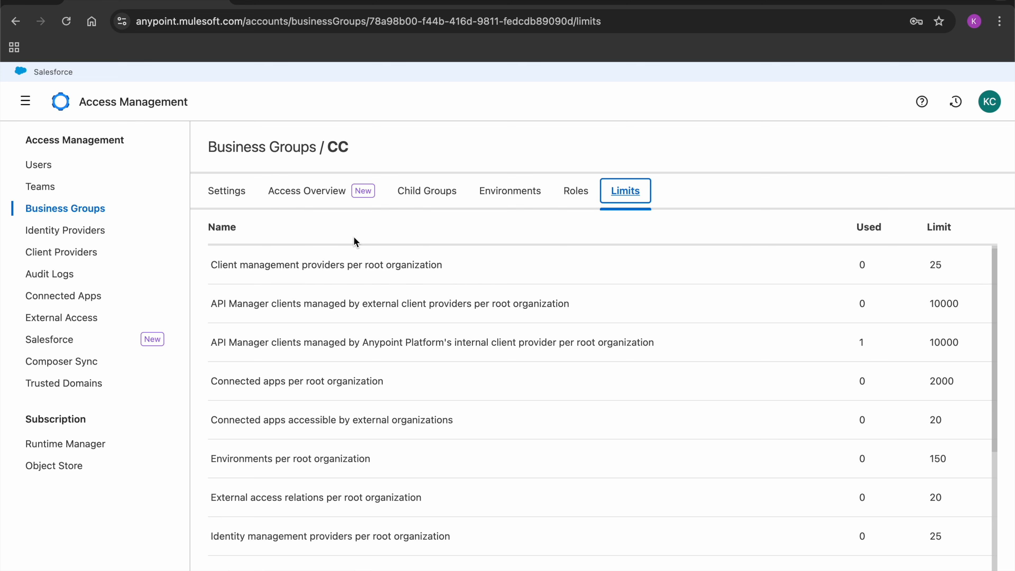
- Start a new child business group under CC and name it integrations
{"action": "left_click", "coordinate": [406, 191]}
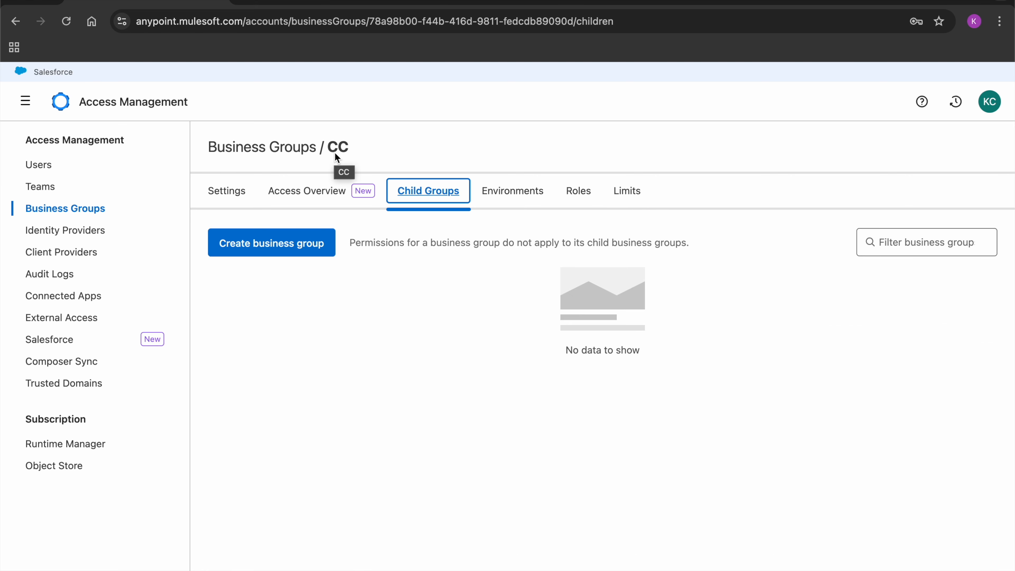
{"action": "left_click", "coordinate": [309, 232]}
{"action": "left_click", "coordinate": [487, 233]}
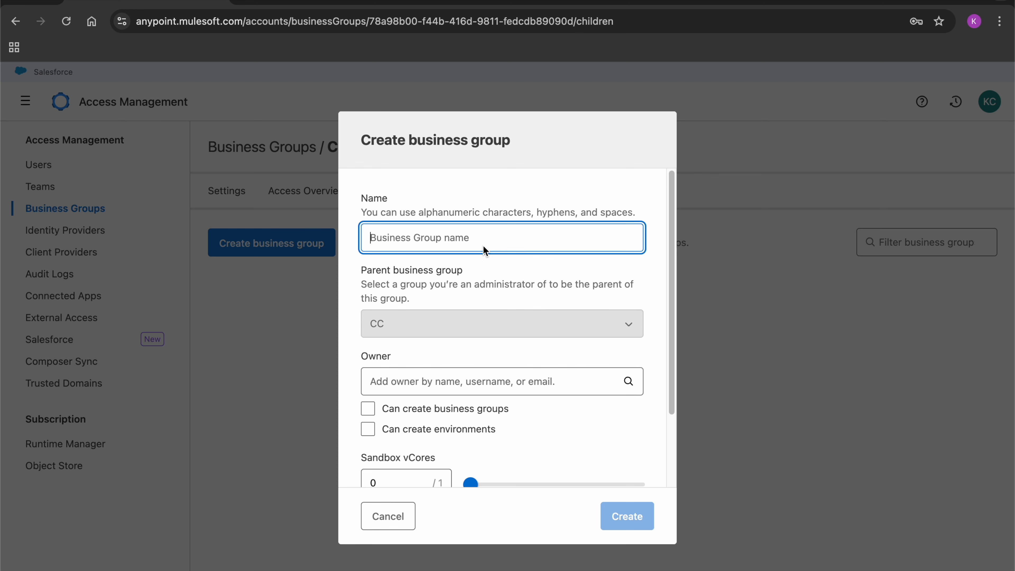
{"action": "type", "text": "integrations"}
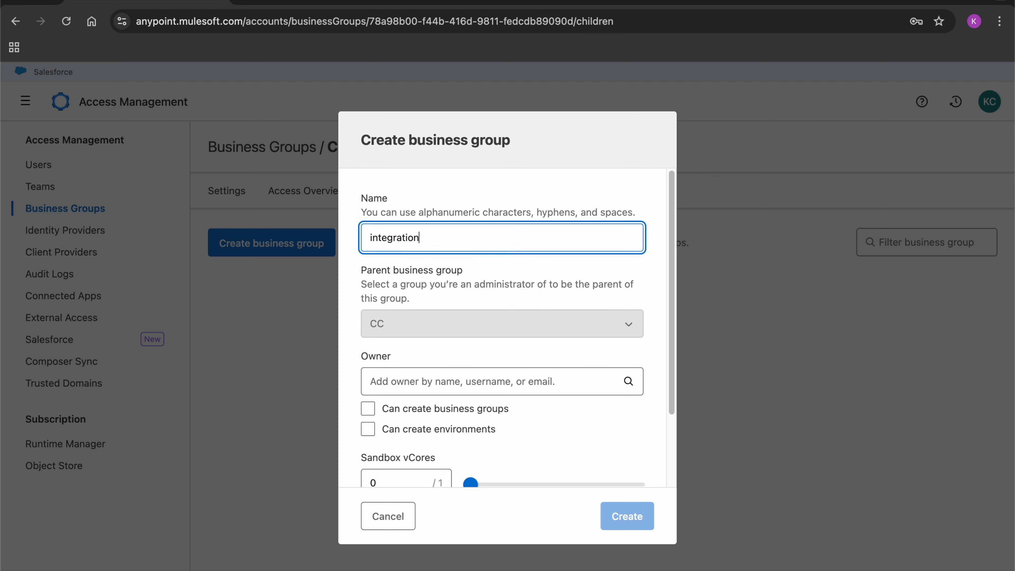
- Enable creating business groups and environments for the new group's owner, and assign the signed-in user as owner
{"action": "scroll", "coordinate": [474, 355], "scroll_direction": "down", "scroll_amount": 2}
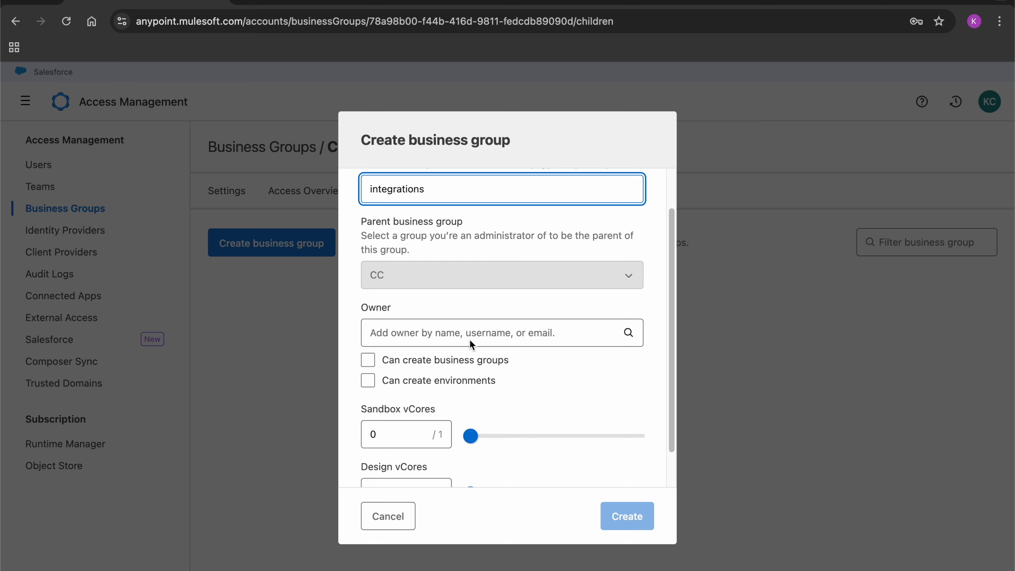
{"action": "scroll", "coordinate": [471, 344], "scroll_direction": "down", "scroll_amount": 1}
{"action": "left_click", "coordinate": [472, 308]}
{"action": "left_click", "coordinate": [373, 327]}
{"action": "left_click", "coordinate": [368, 348]}
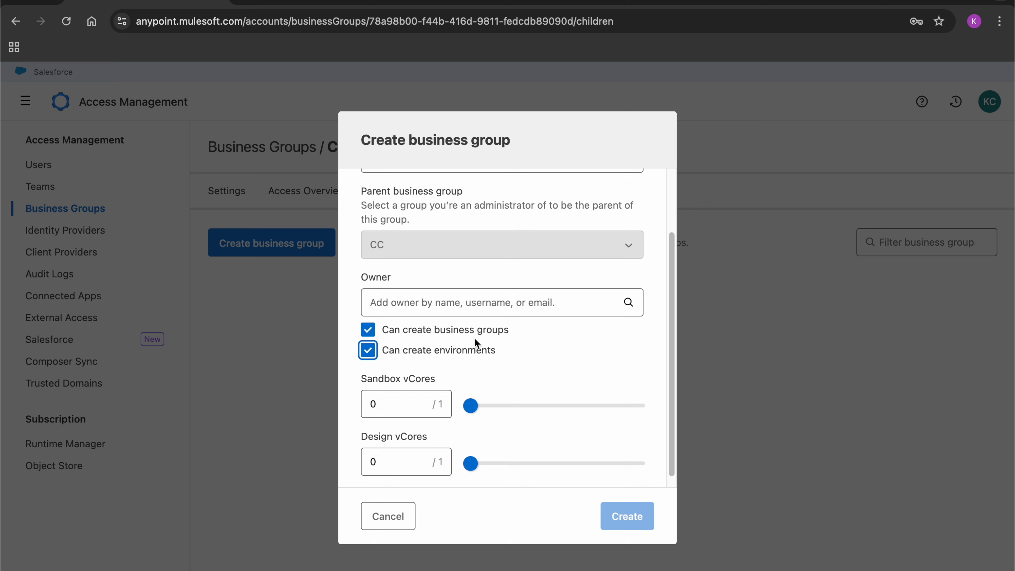
{"action": "left_click", "coordinate": [496, 302]}
{"action": "type", "text": "kch"}
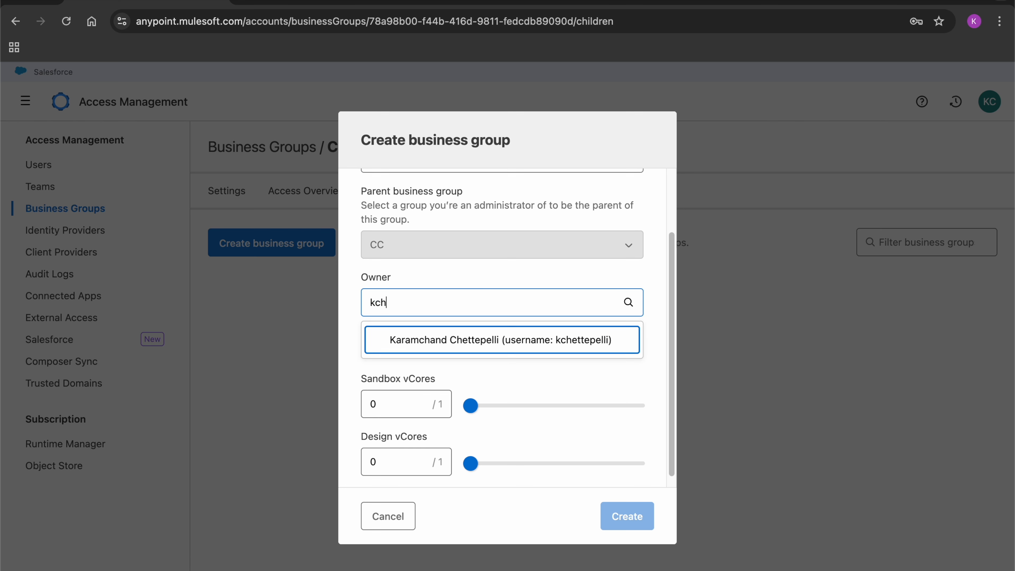
{"action": "left_click", "coordinate": [460, 344]}
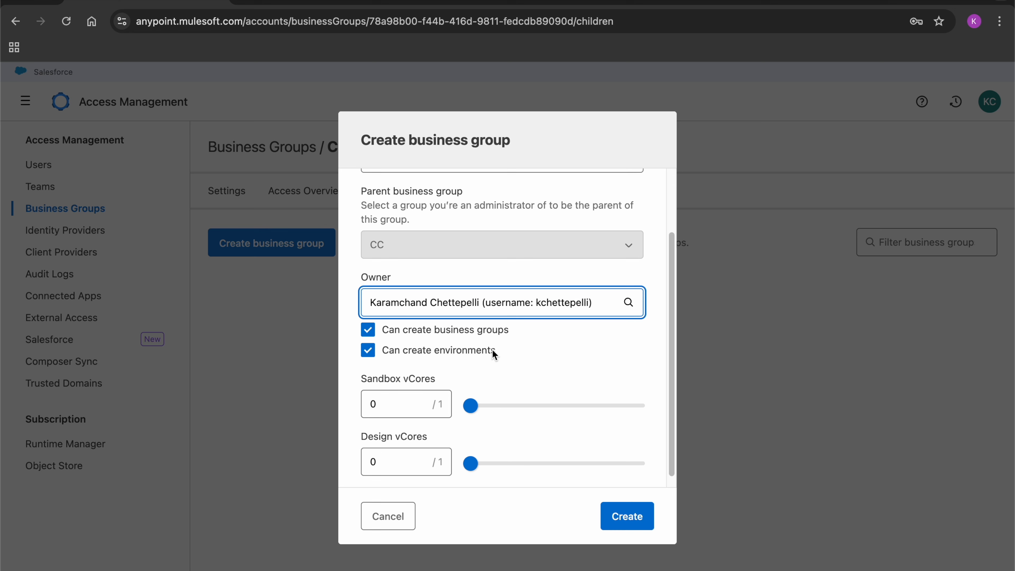
- Allocate 1 sandbox vCore and 1 design vCore to the new group and create it
{"action": "scroll", "coordinate": [491, 352], "scroll_direction": "down", "scroll_amount": 1}
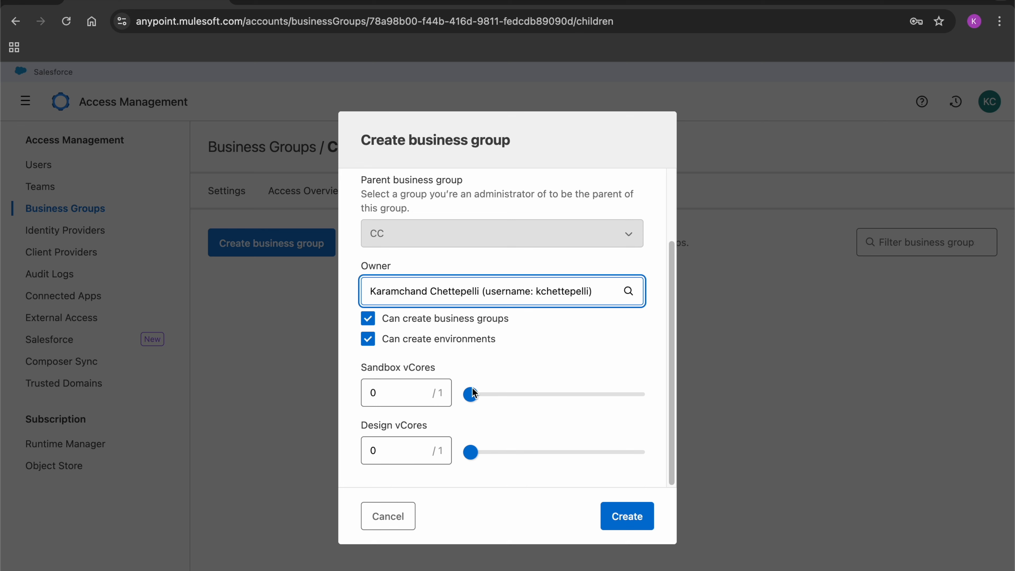
{"action": "left_click_drag", "start_coordinate": [472, 395], "coordinate": [677, 391]}
{"action": "left_click_drag", "start_coordinate": [471, 452], "coordinate": [639, 452]}
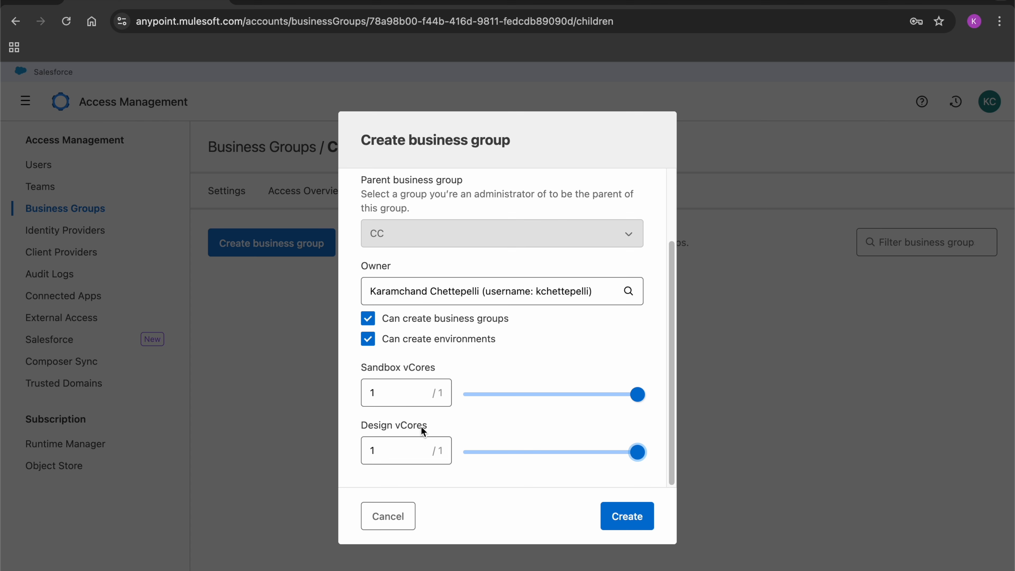
{"action": "left_click", "coordinate": [639, 522]}
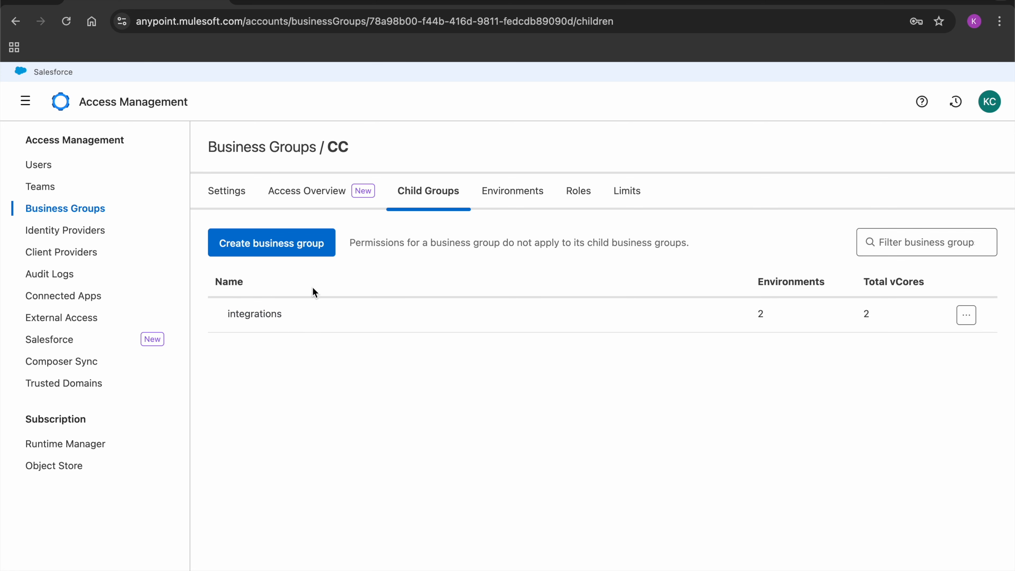
- Open the integrations business group, dismiss the error notification, and check its child groups and environments
{"action": "left_click", "coordinate": [275, 316]}
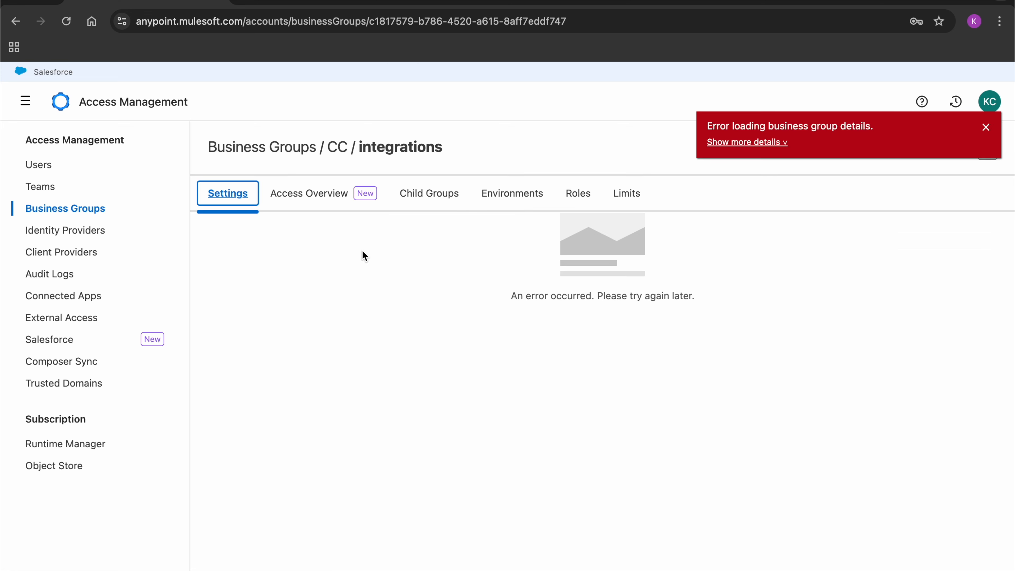
{"action": "left_click", "coordinate": [985, 129]}
{"action": "left_click", "coordinate": [428, 193]}
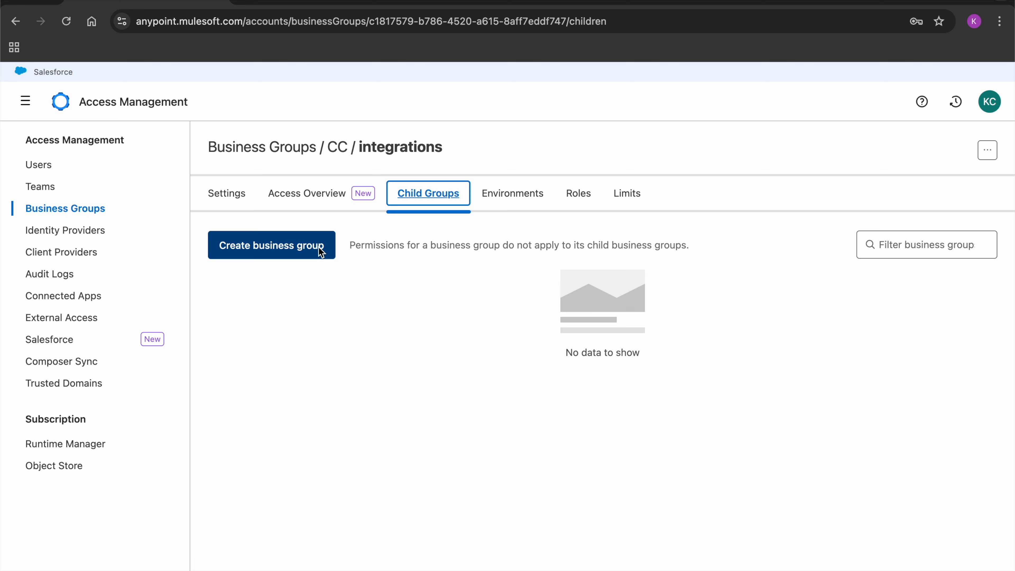
{"action": "left_click", "coordinate": [517, 203]}
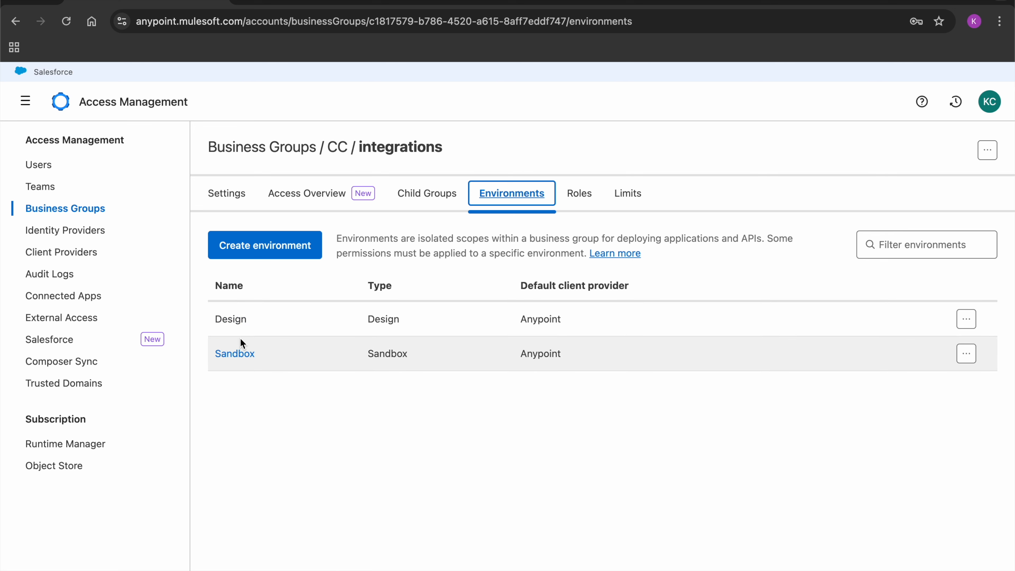
- Create an environment named dev of type Sandbox in the integrations business group
{"action": "left_click", "coordinate": [285, 237]}
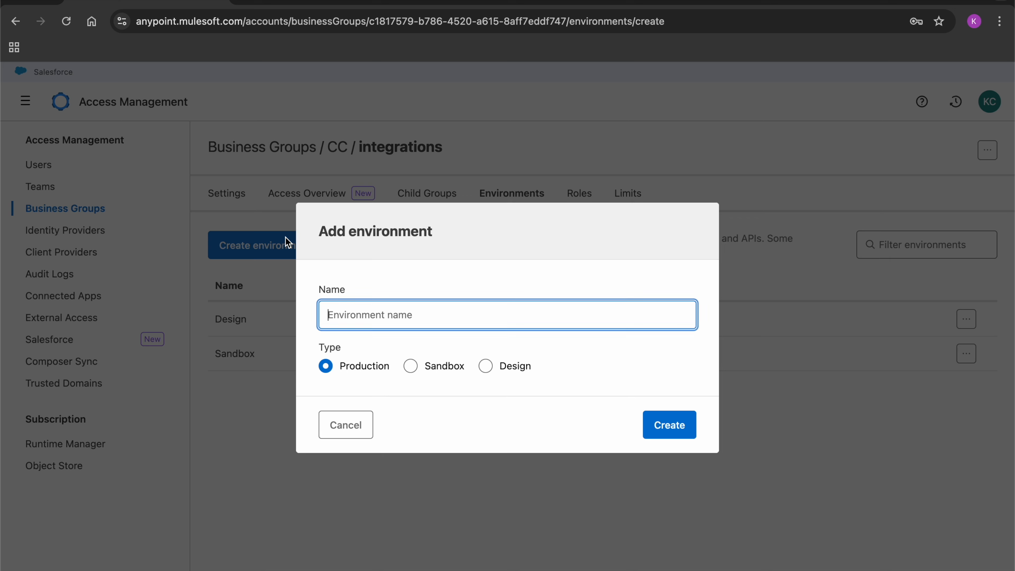
{"action": "type", "text": "dev"}
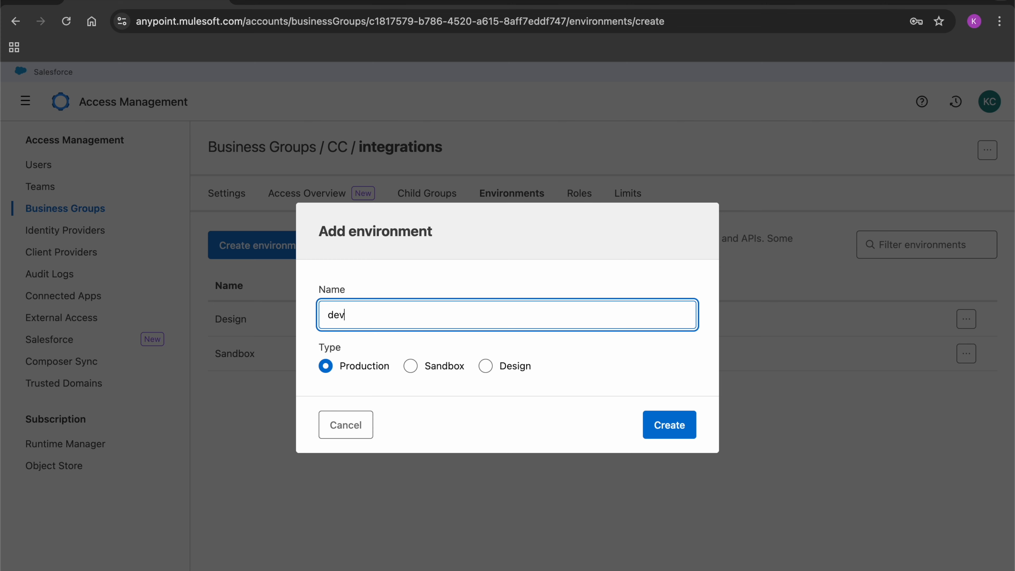
{"action": "left_click", "coordinate": [411, 366]}
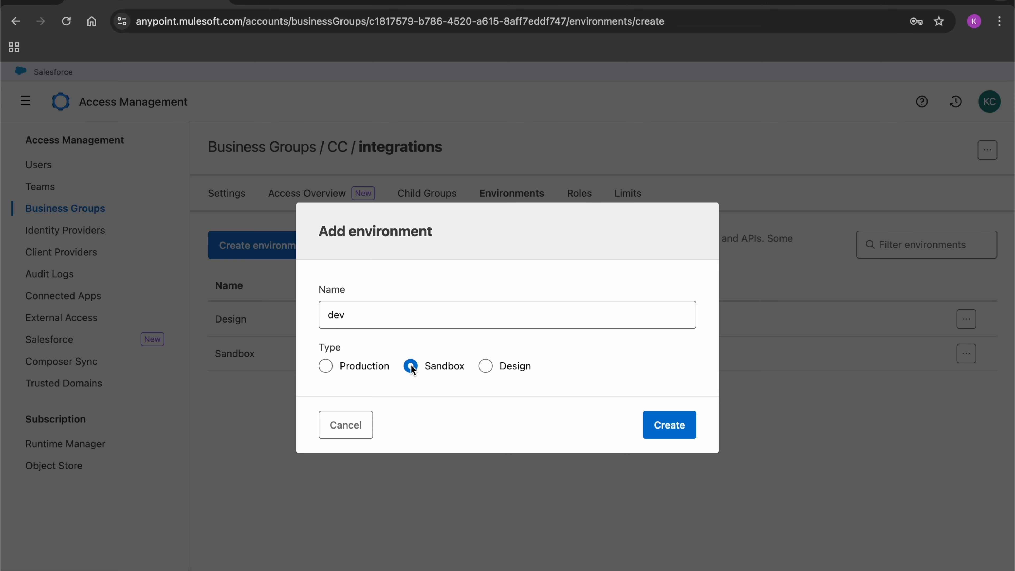
{"action": "left_click", "coordinate": [661, 427]}
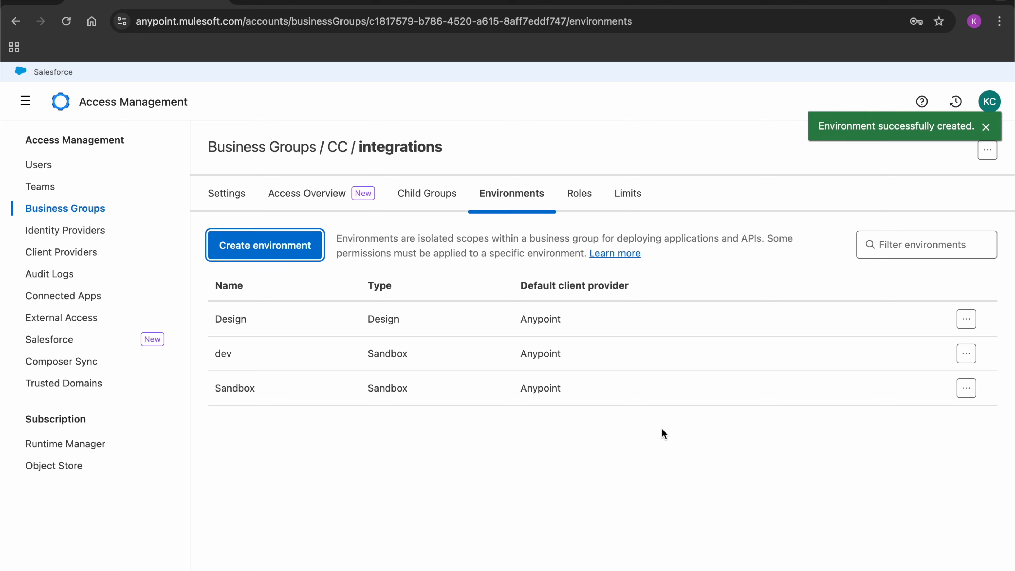
- Create an environment named uat of type Sandbox in the integrations business group
{"action": "left_click", "coordinate": [285, 251]}
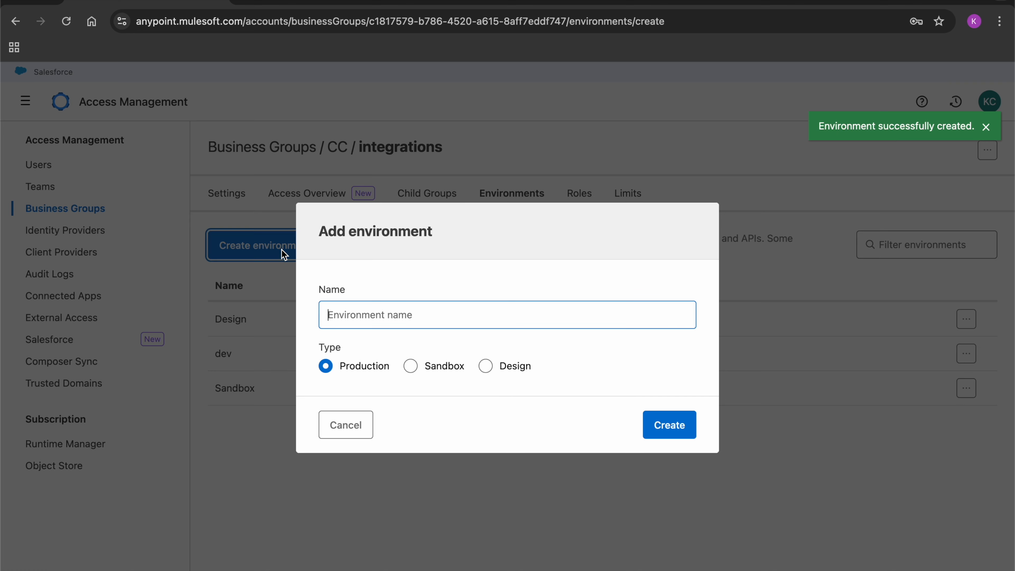
{"action": "type", "text": "iuat"}
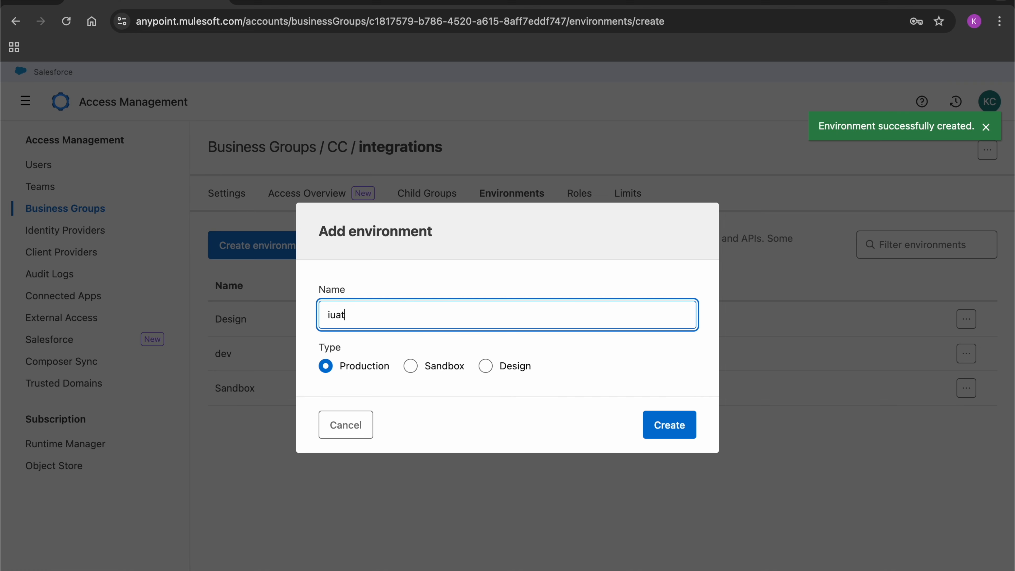
{"action": "key", "text": "BackSpace"}
{"action": "key", "text": "BackSpace"}
{"action": "type", "text": "uat"}
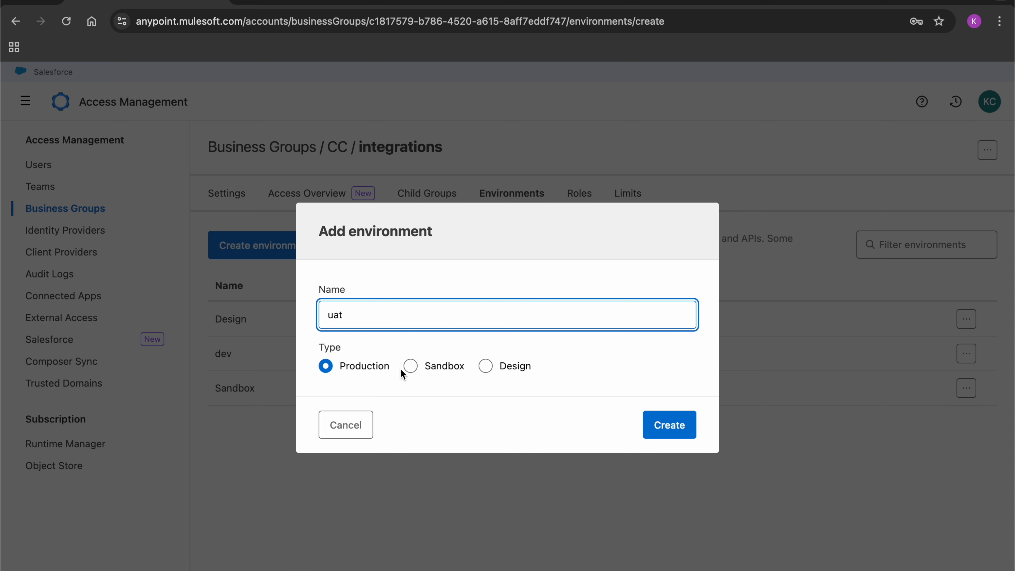
{"action": "left_click", "coordinate": [411, 367]}
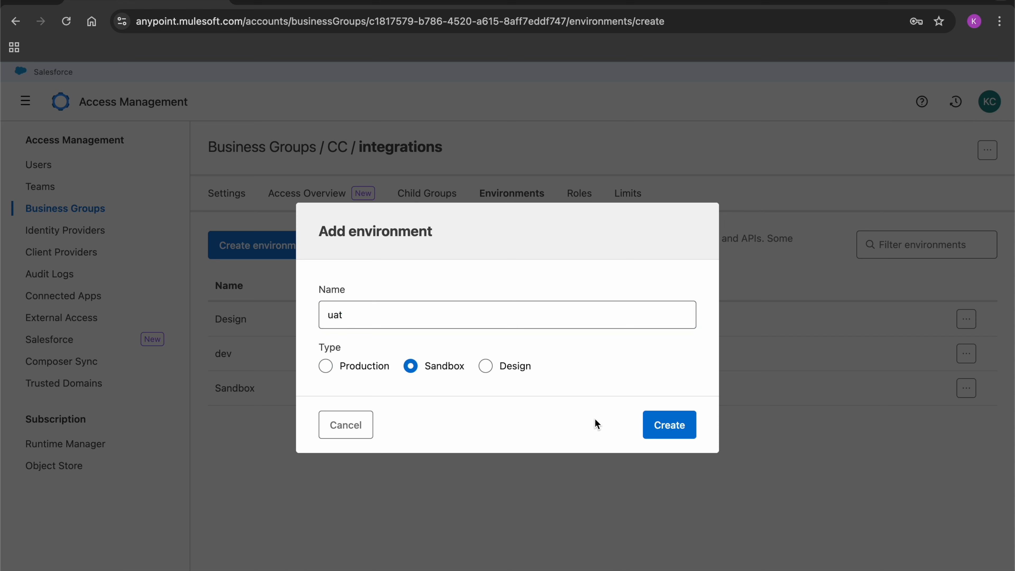
{"action": "left_click", "coordinate": [663, 426]}
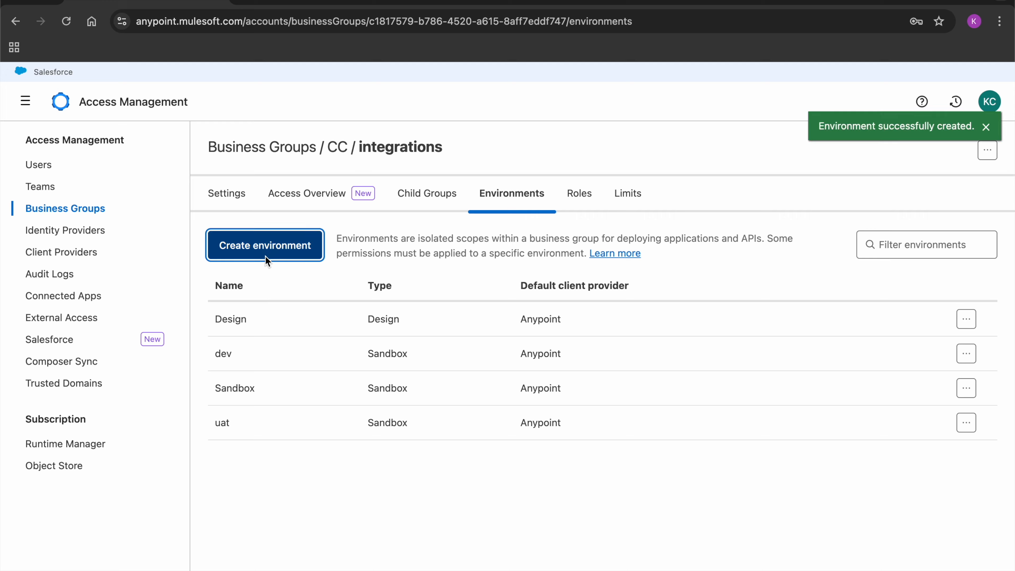
- Create an environment named prod of type Production in the integrations business group
{"action": "left_click", "coordinate": [275, 253]}
{"action": "type", "text": "prod"}
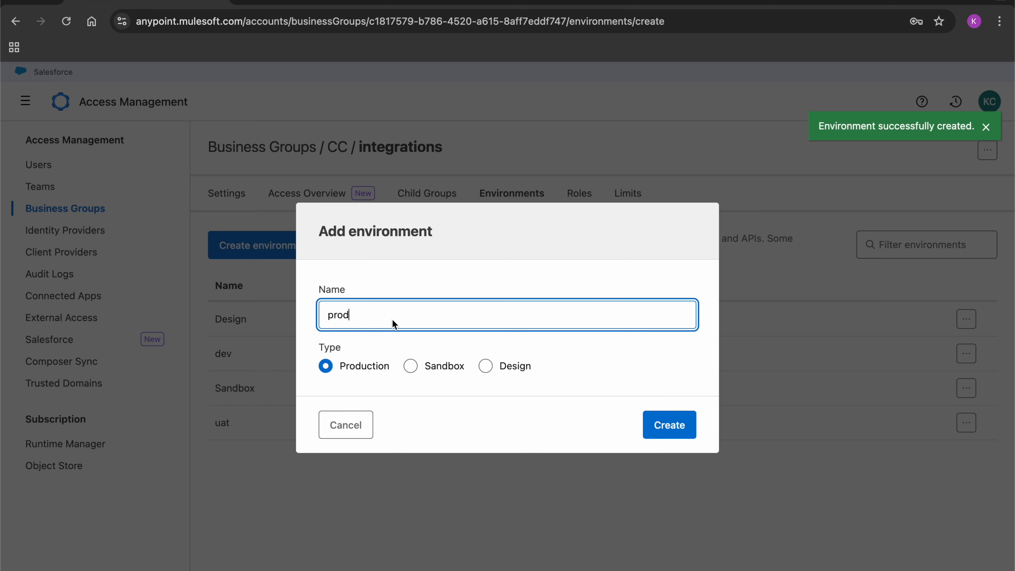
{"action": "left_click", "coordinate": [672, 423]}
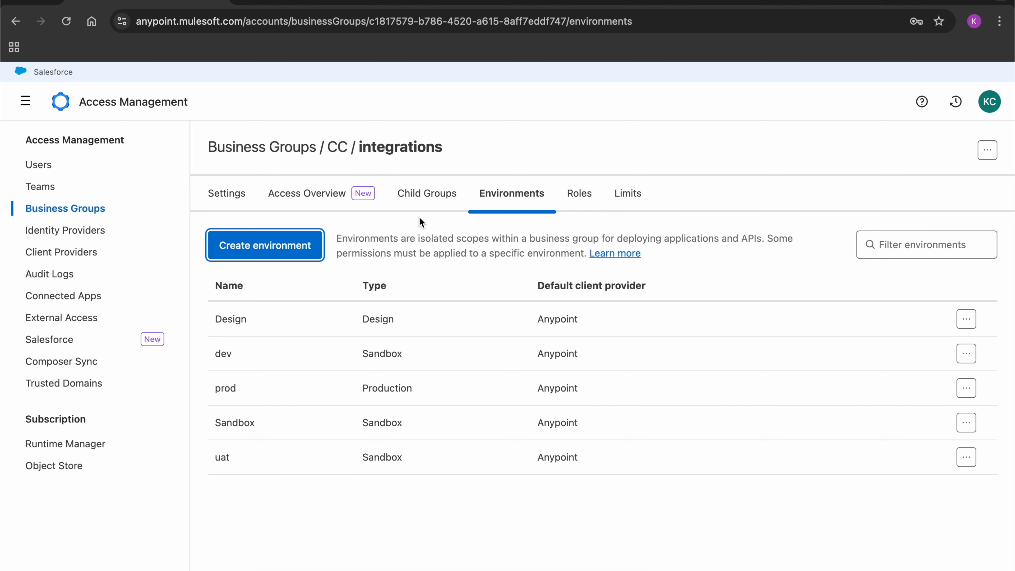
- Start a new child business group under integrations and name it engineering
{"action": "left_click", "coordinate": [429, 201]}
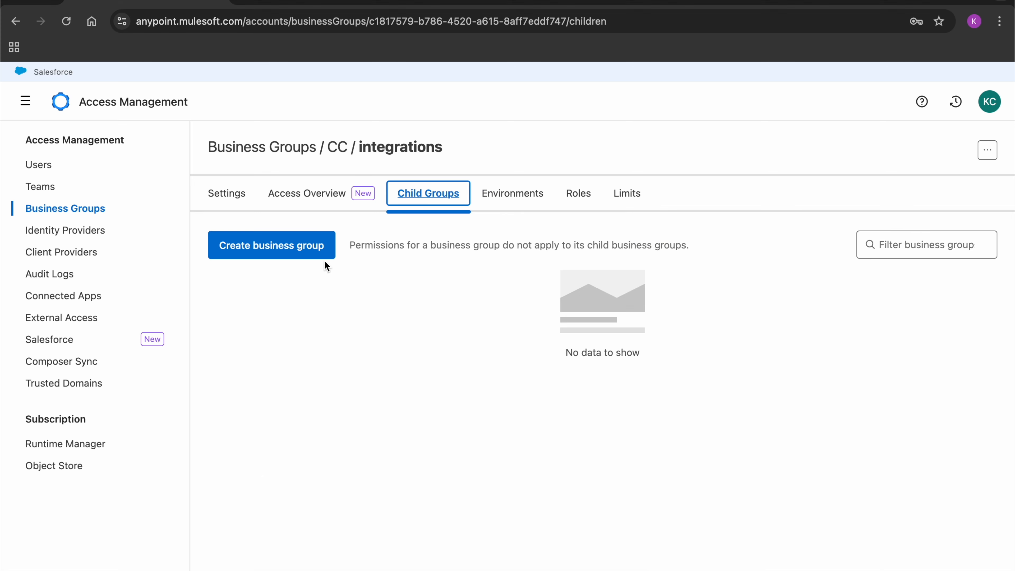
{"action": "left_click", "coordinate": [295, 256]}
{"action": "left_click", "coordinate": [436, 239]}
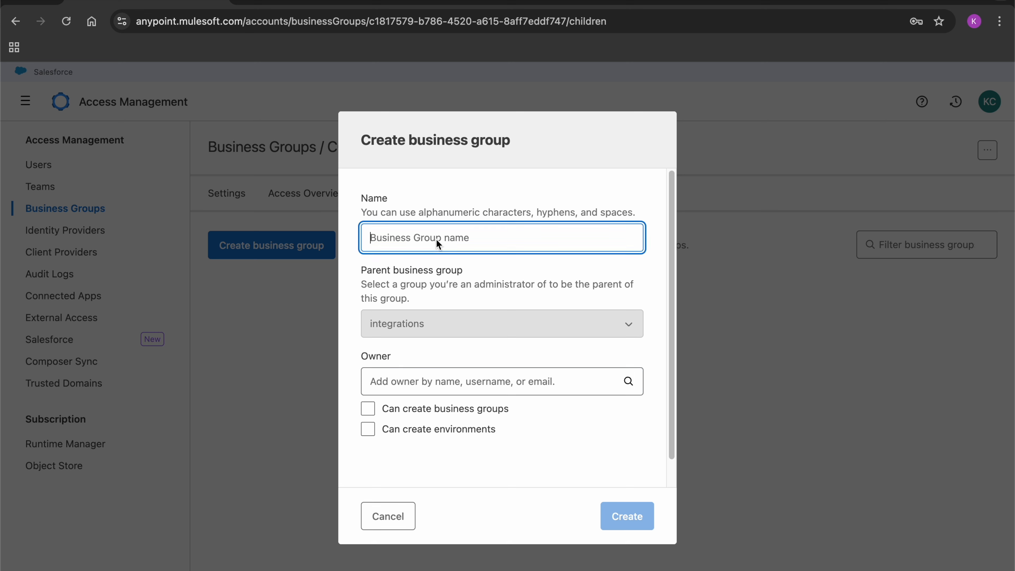
{"action": "type", "text": "eng"}
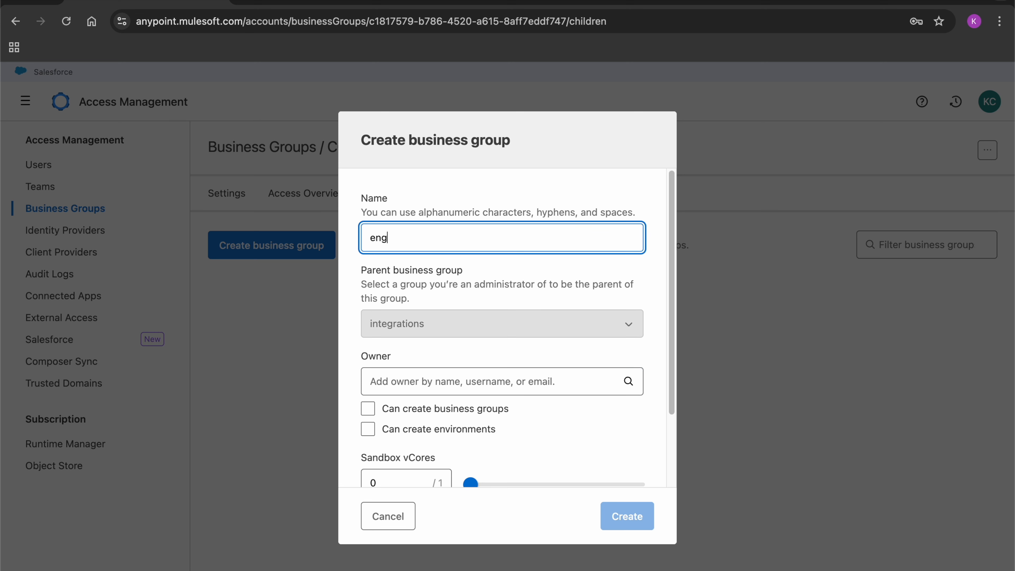
{"action": "type", "text": "ineeting"}
{"action": "key", "text": "BackSpace"}
{"action": "key", "text": "BackSpace"}
{"action": "key", "text": "BackSpace"}
{"action": "type", "text": "ring"}
- Assign the signed-in user as the engineering group's owner and allow creating business groups and environments
{"action": "scroll", "coordinate": [520, 389], "scroll_direction": "down", "scroll_amount": 2}
{"action": "scroll", "coordinate": [466, 329], "scroll_direction": "down", "scroll_amount": 1}
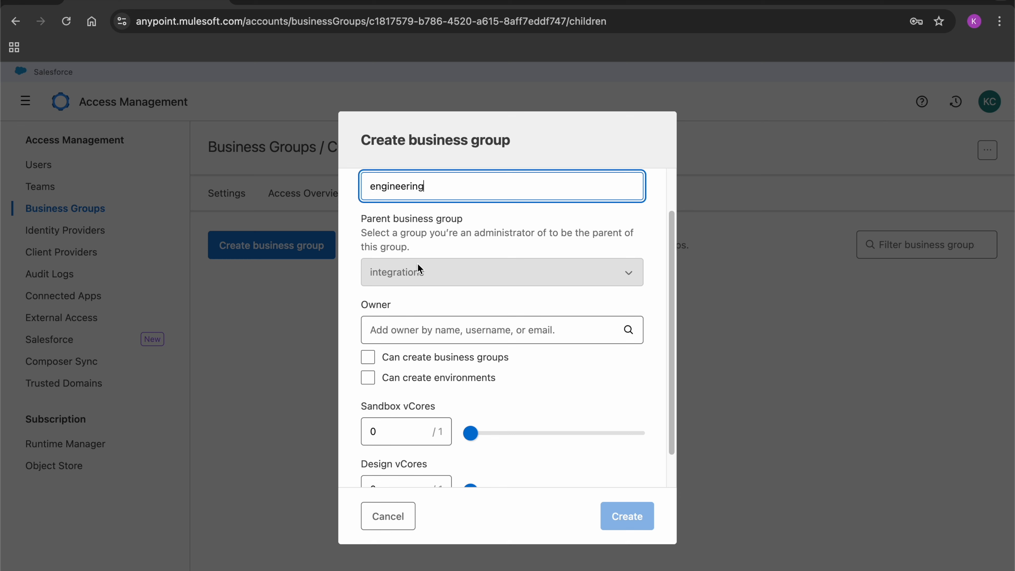
{"action": "scroll", "coordinate": [499, 321], "scroll_direction": "down", "scroll_amount": 2}
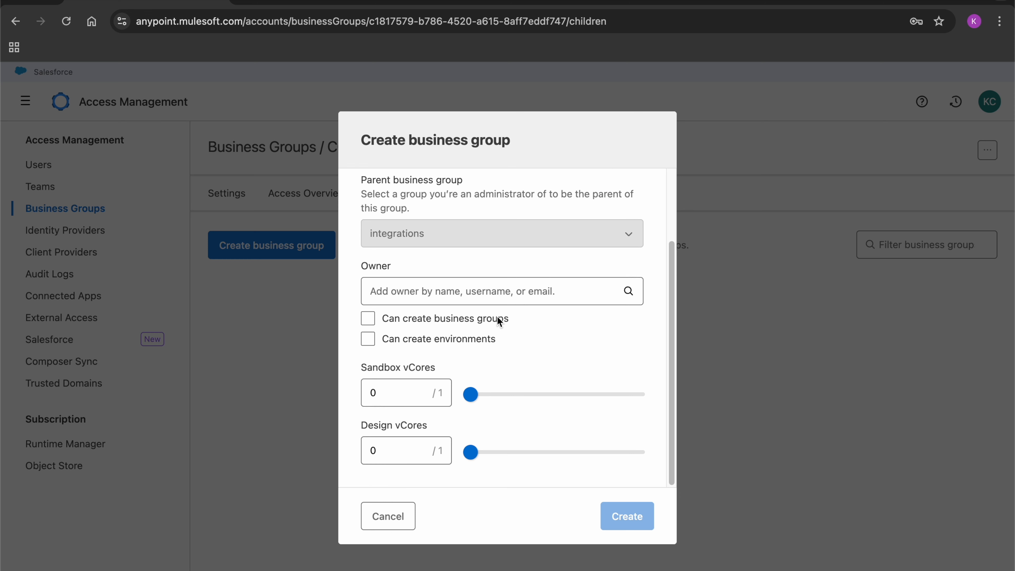
{"action": "left_click", "coordinate": [455, 284]}
{"action": "type", "text": "kc"}
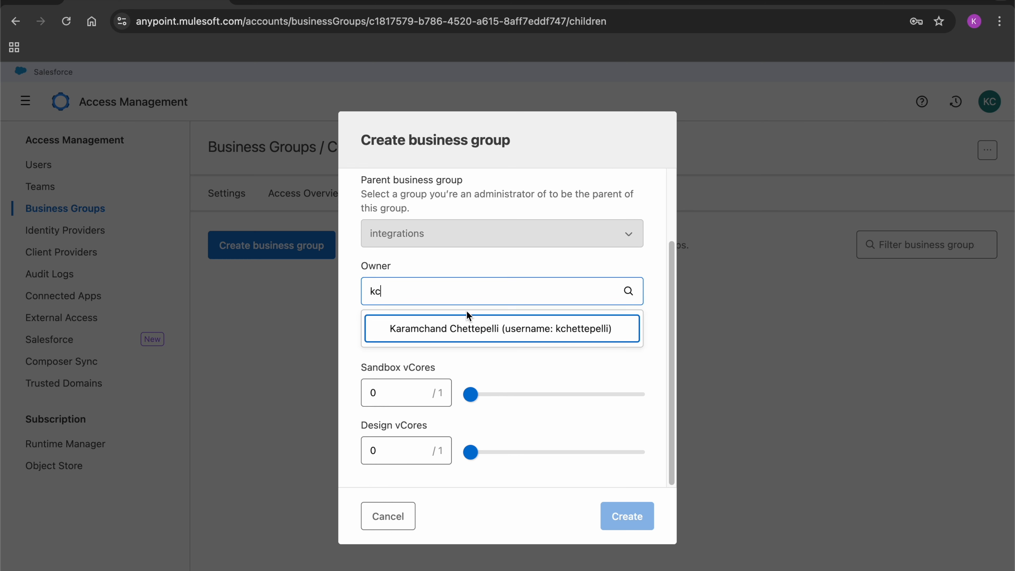
{"action": "left_click", "coordinate": [456, 329]}
{"action": "left_click", "coordinate": [368, 319]}
{"action": "left_click", "coordinate": [367, 339]}
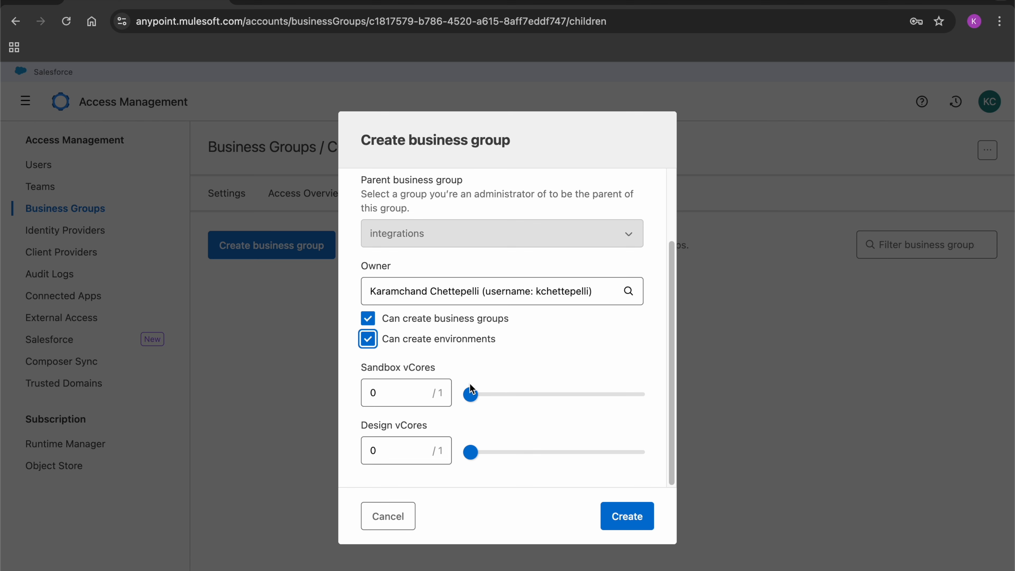
- Allocate 1 sandbox vCore and 1 design vCore to the engineering group and create it
{"action": "left_click_drag", "start_coordinate": [470, 395], "coordinate": [638, 394]}
{"action": "left_click_drag", "start_coordinate": [467, 453], "coordinate": [664, 455]}
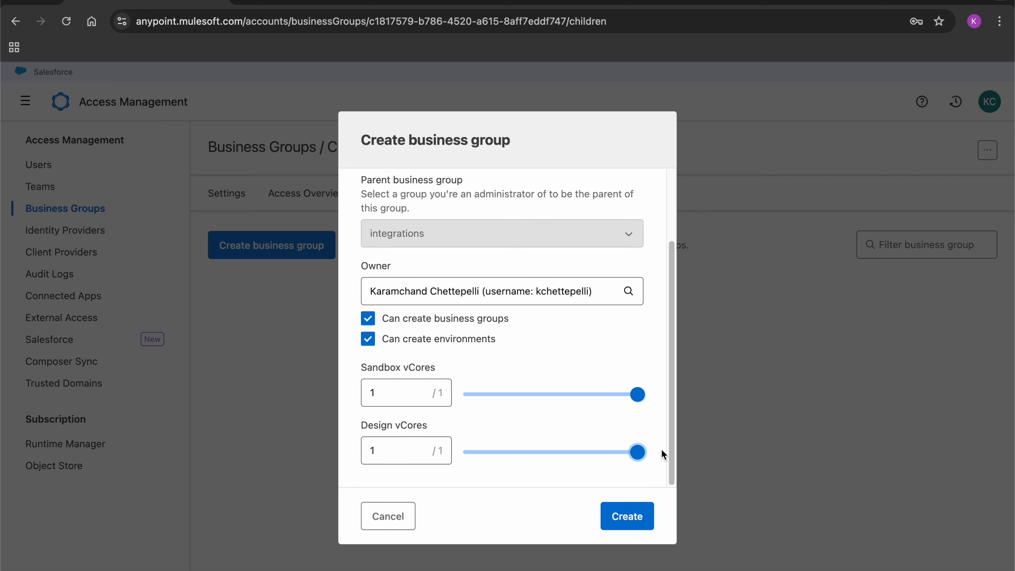
{"action": "left_click", "coordinate": [618, 515]}
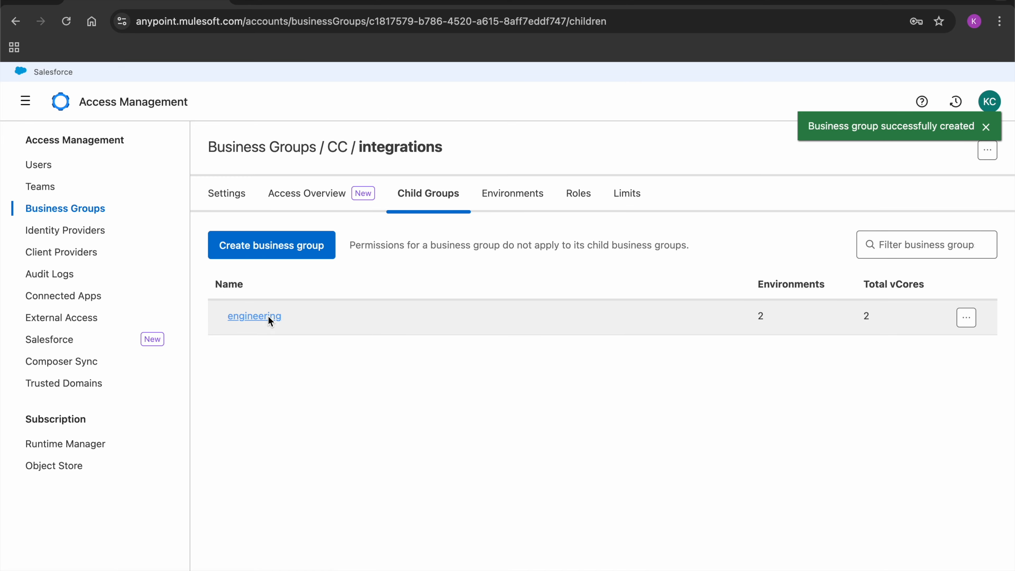
- Open the engineering business group, dismiss the error notification, and display its environments
{"action": "left_click", "coordinate": [269, 316]}
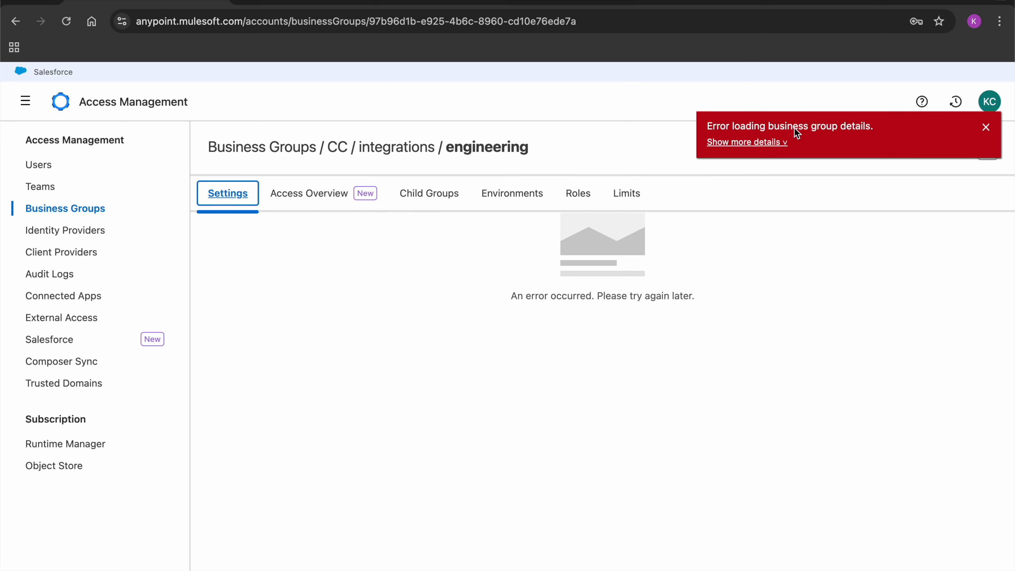
{"action": "left_click", "coordinate": [986, 126]}
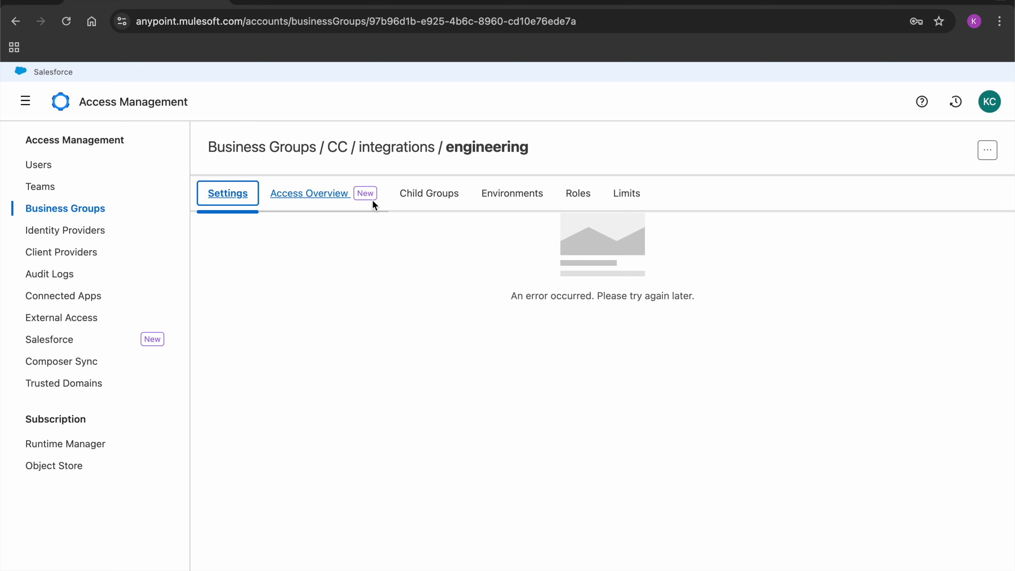
{"action": "left_click", "coordinate": [479, 195]}
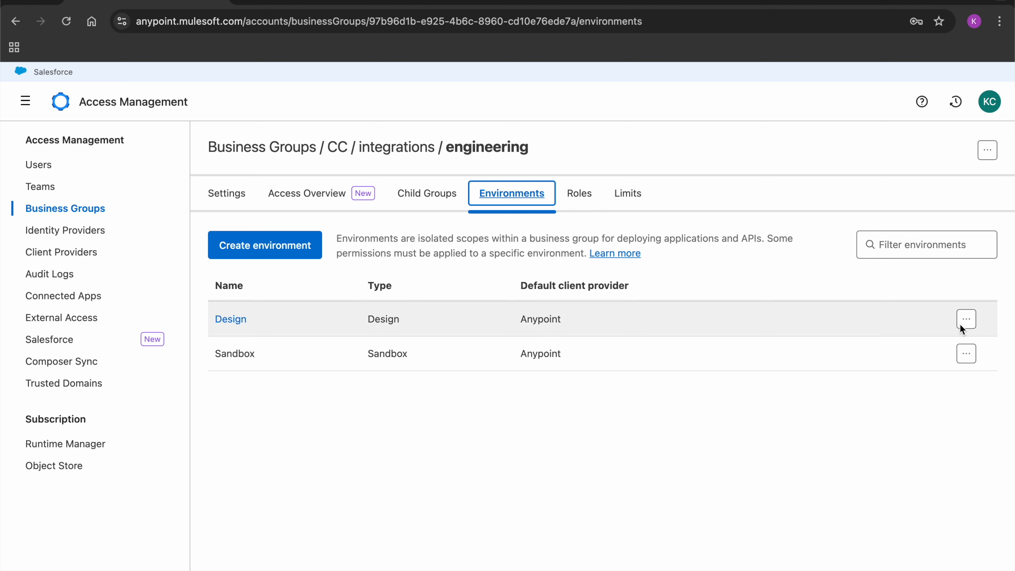
- Delete the Design environment from the engineering business group, confirming with its name
{"action": "left_click", "coordinate": [967, 319]}
{"action": "left_click", "coordinate": [917, 355]}
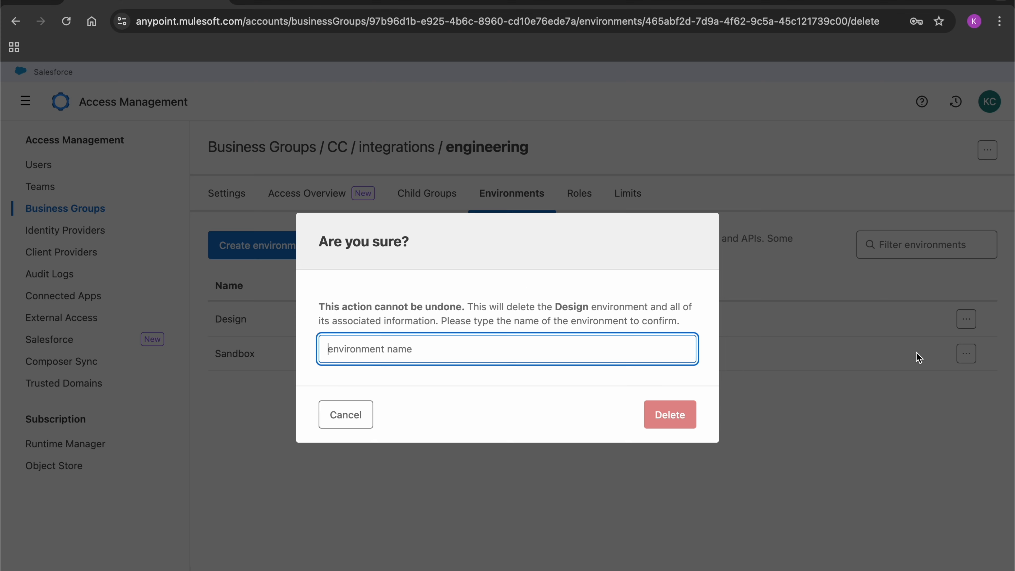
{"action": "left_click", "coordinate": [577, 306]}
{"action": "double_click", "coordinate": [577, 306]}
{"action": "key", "text": "super+c"}
{"action": "left_click", "coordinate": [474, 350]}
{"action": "key", "text": "super+v"}
{"action": "left_click", "coordinate": [673, 408]}
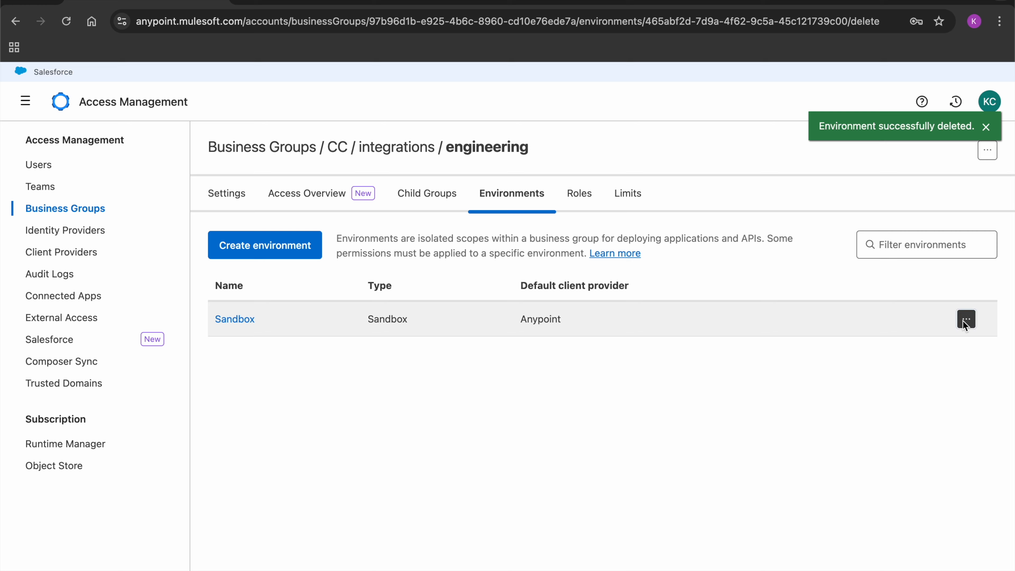
- Delete the Sandbox environment from the engineering business group, confirming with its name
{"action": "left_click", "coordinate": [964, 319]}
{"action": "left_click", "coordinate": [935, 348]}
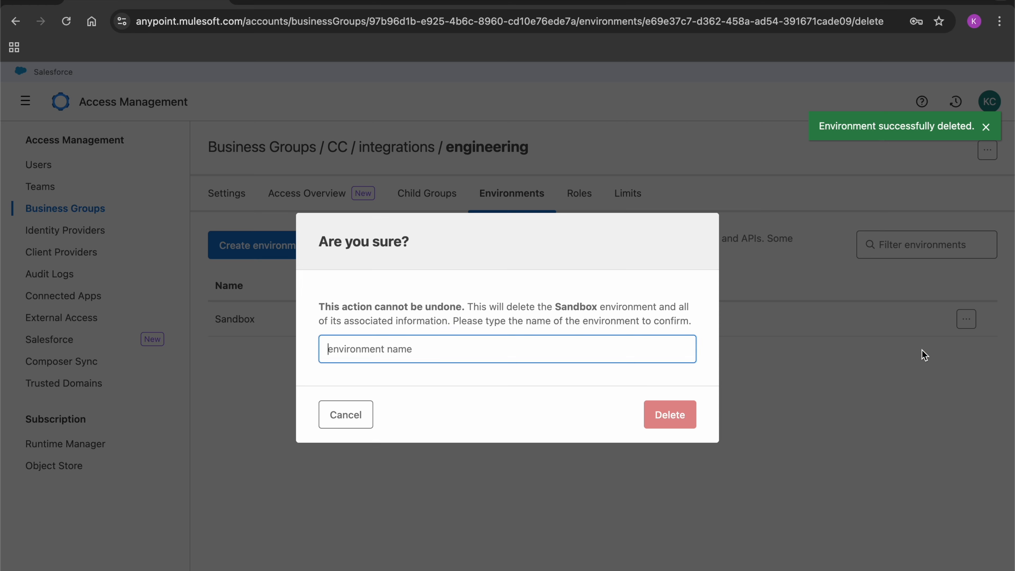
{"action": "double_click", "coordinate": [576, 306]}
{"action": "left_click", "coordinate": [459, 339]}
{"action": "key", "text": "ctrl+v"}
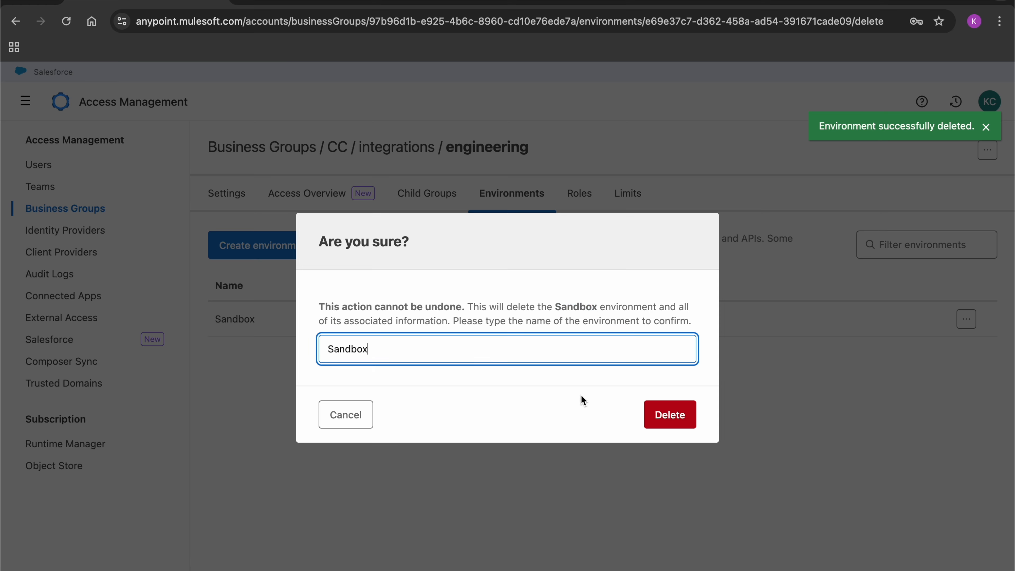
{"action": "left_click", "coordinate": [677, 424]}
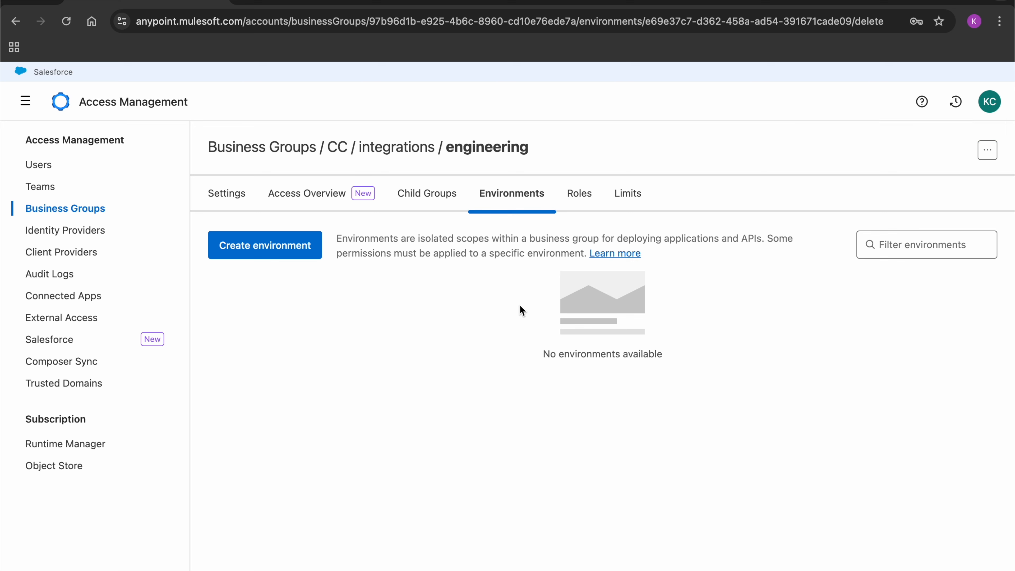
- Review the engineering group's access overview and list of roles, and open its settings
{"action": "left_click", "coordinate": [296, 194]}
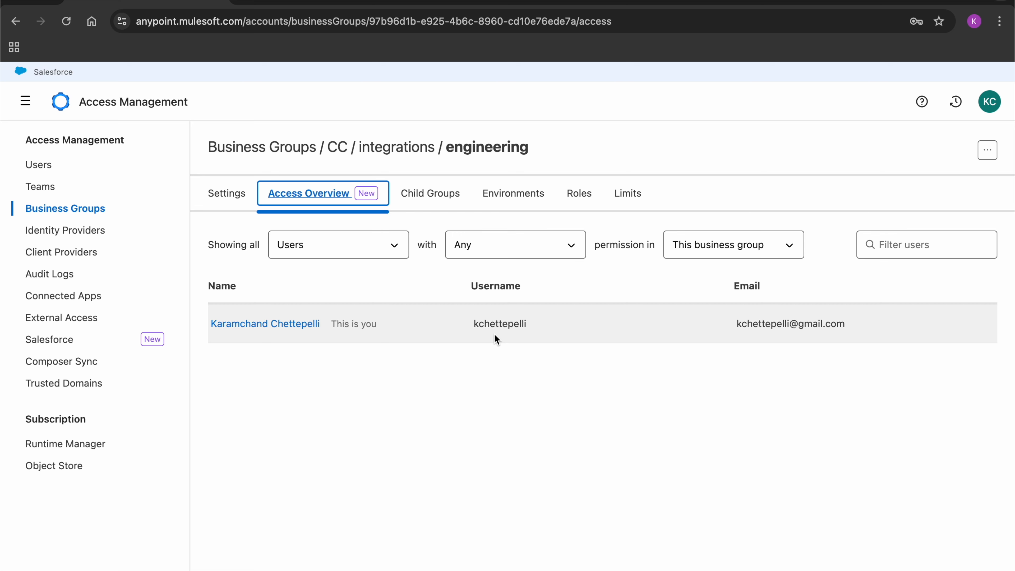
{"action": "left_click", "coordinate": [579, 193]}
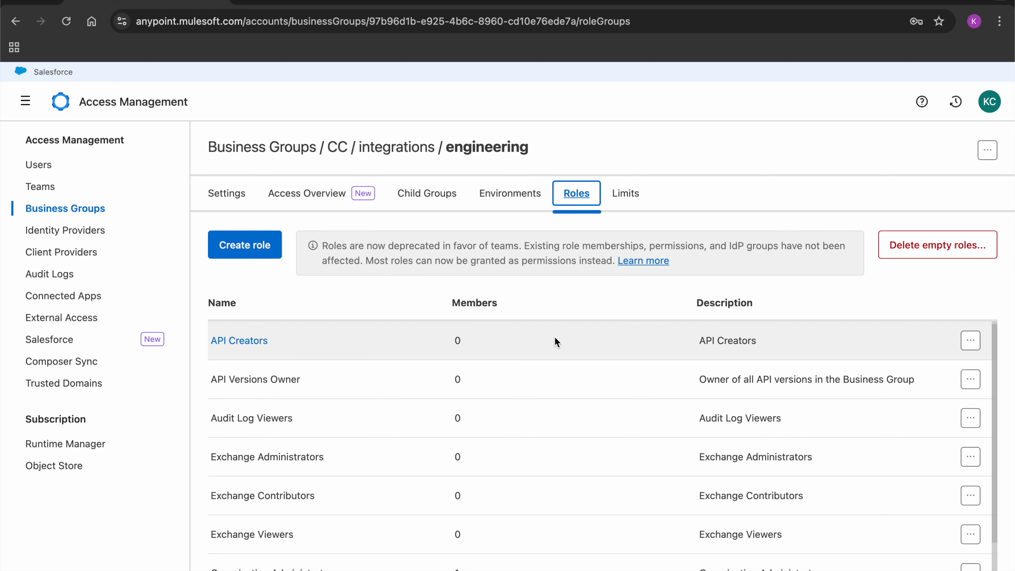
{"action": "scroll", "coordinate": [395, 405], "scroll_direction": "down", "scroll_amount": 1}
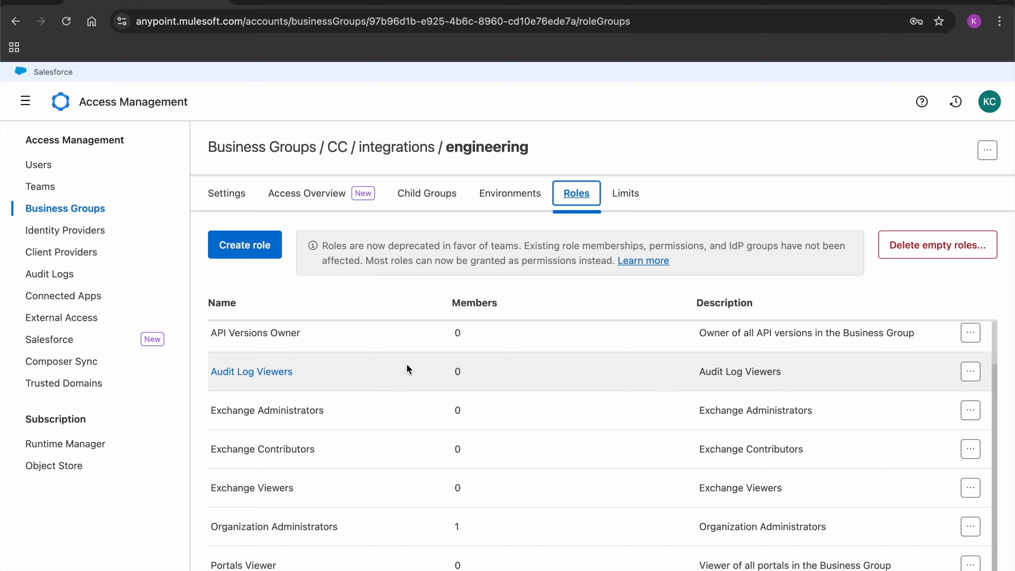
{"action": "scroll", "coordinate": [421, 411], "scroll_direction": "up", "scroll_amount": 2}
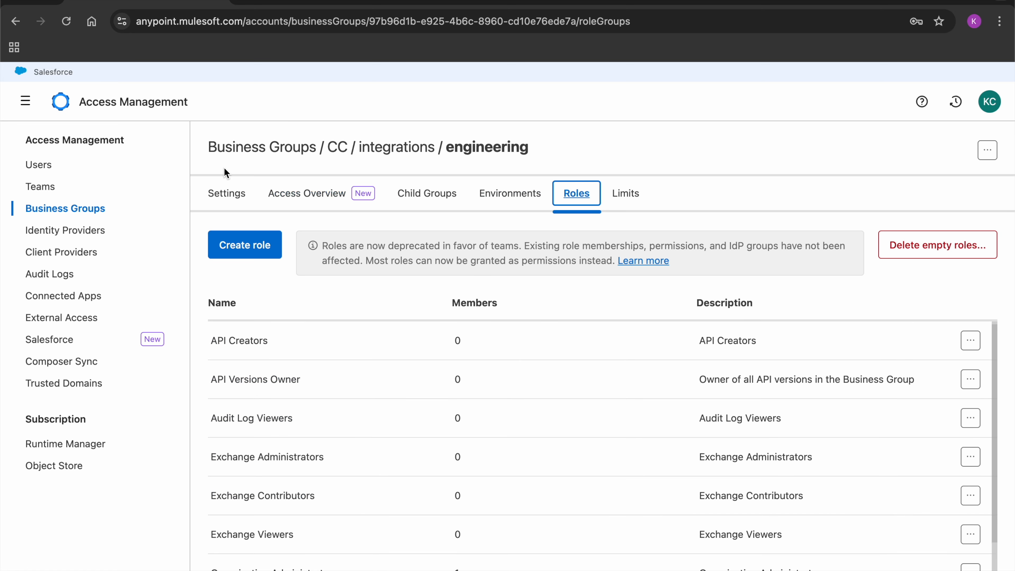
{"action": "left_click", "coordinate": [227, 194]}
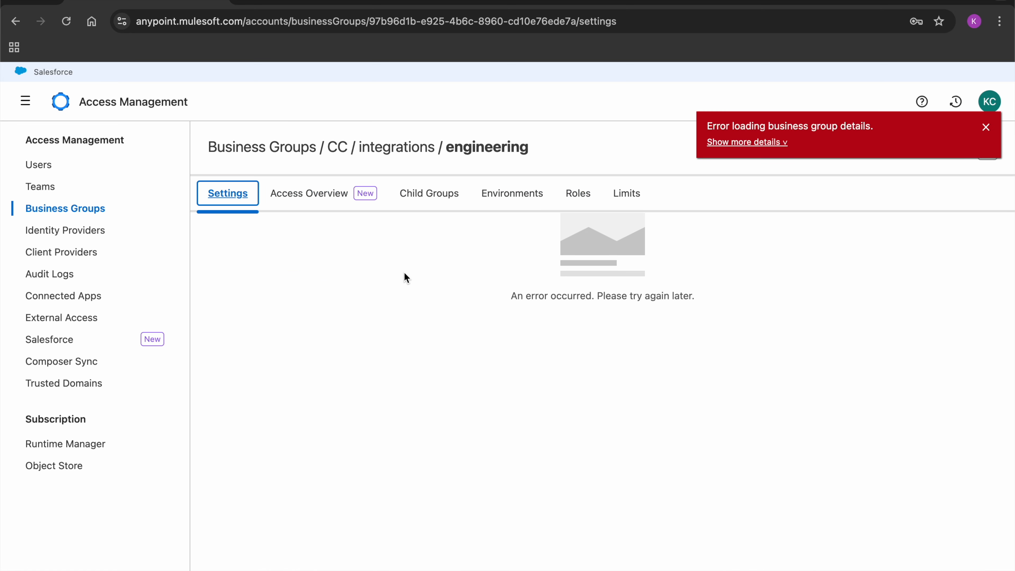
- Open the CC business group, reload the page, and review its settings from the client credentials to the Runtime Manager default region
{"action": "left_click", "coordinate": [338, 147]}
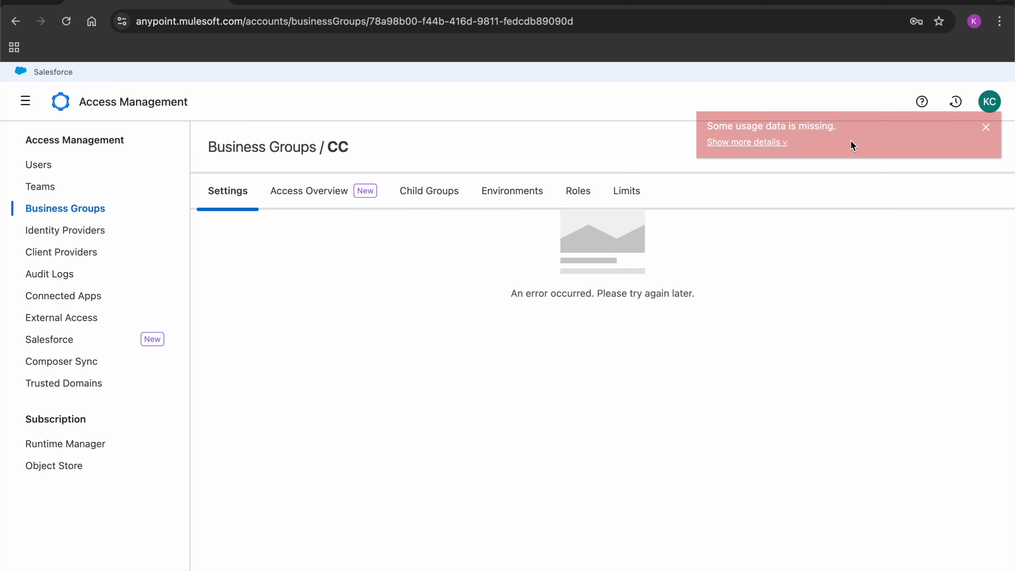
{"action": "left_click", "coordinate": [546, 25]}
{"action": "key", "text": "Return"}
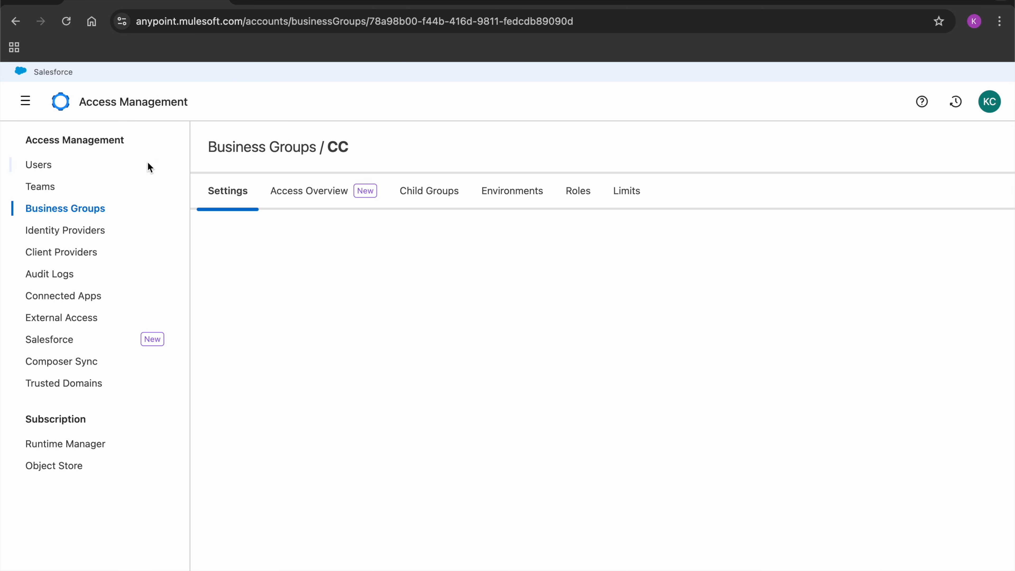
{"action": "left_click", "coordinate": [301, 195]}
{"action": "left_click", "coordinate": [229, 192]}
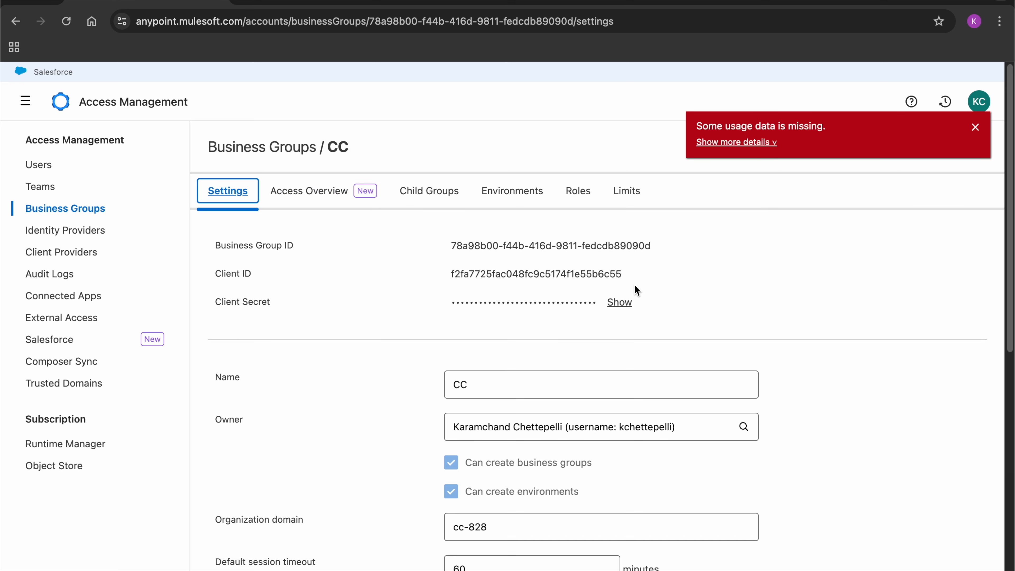
{"action": "left_click", "coordinate": [976, 127]}
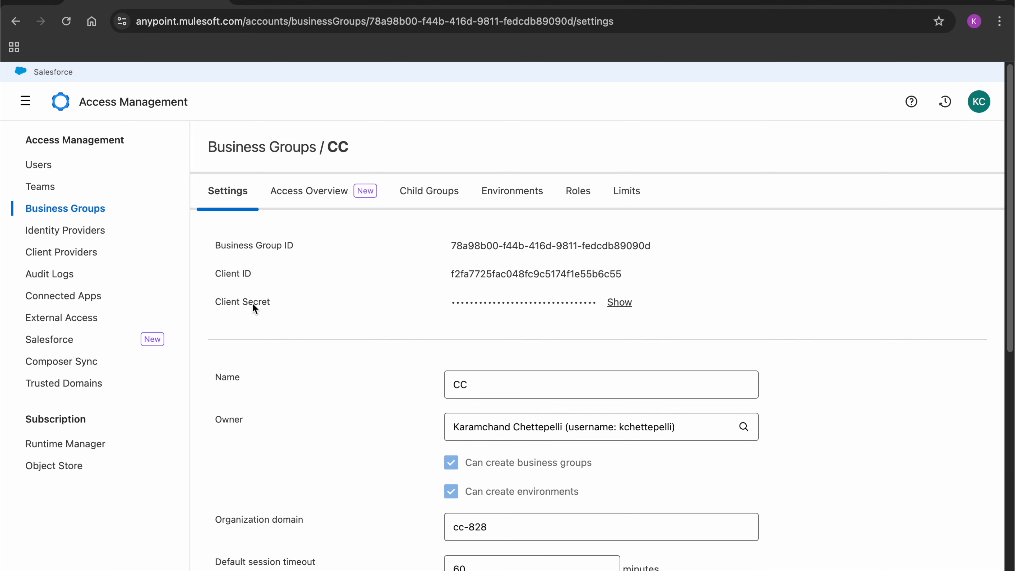
{"action": "scroll", "coordinate": [490, 430], "scroll_direction": "down", "scroll_amount": 4}
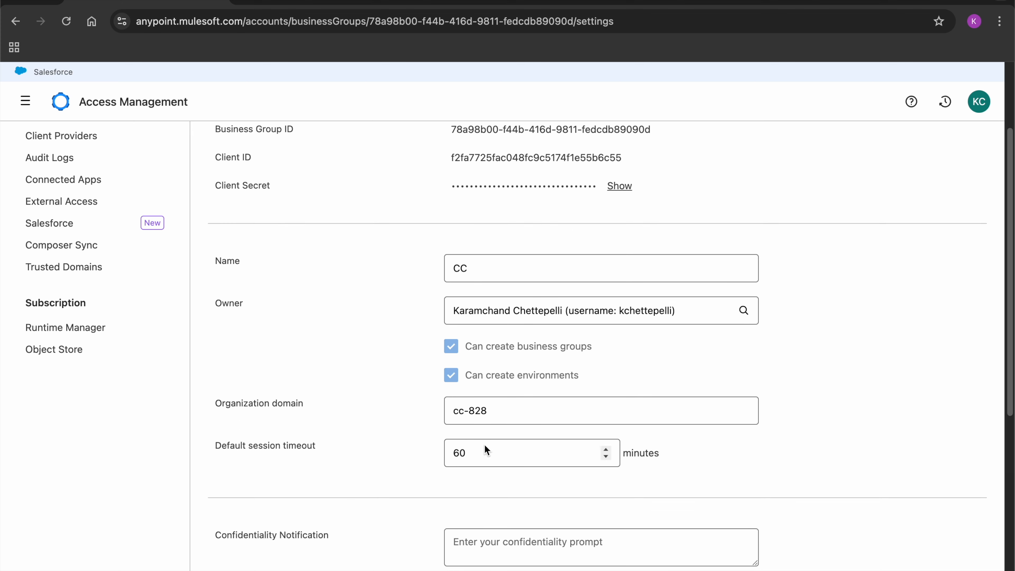
{"action": "scroll", "coordinate": [515, 435], "scroll_direction": "down", "scroll_amount": 8}
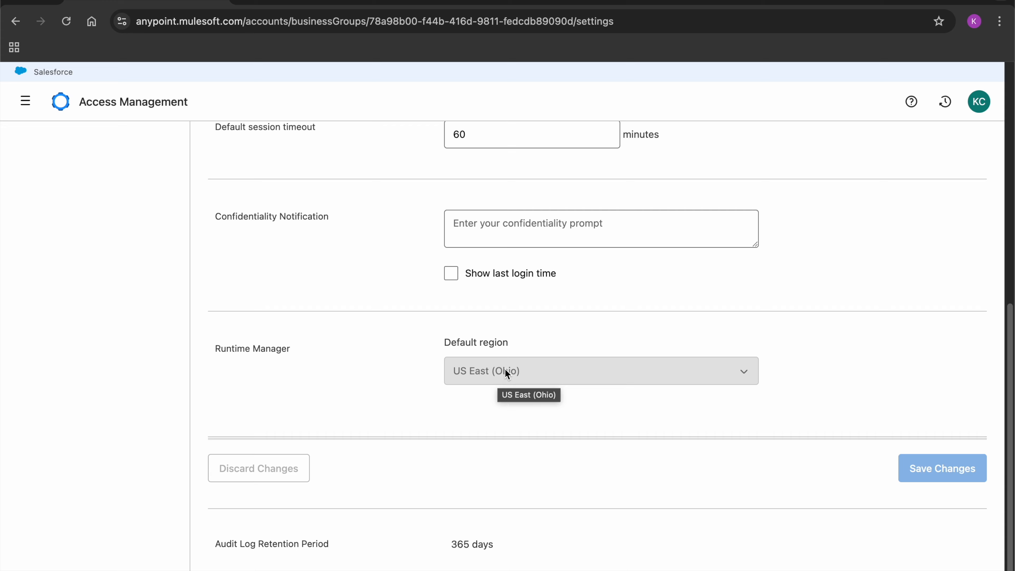
- Create a team named engineering under the parent team Everyone at CC
{"action": "scroll", "coordinate": [489, 342], "scroll_direction": "up", "scroll_amount": 10}
{"action": "left_click", "coordinate": [47, 188]}
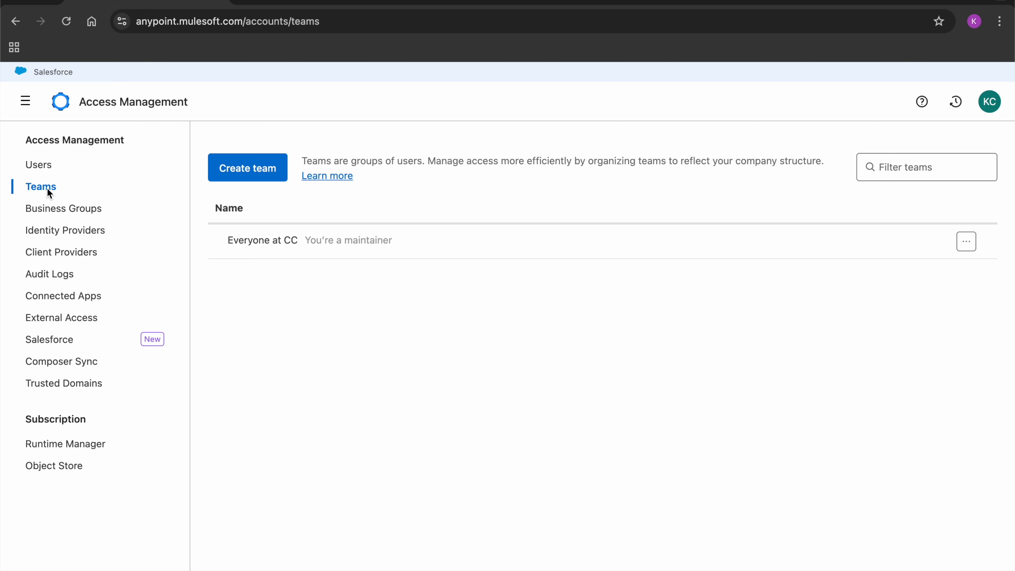
{"action": "left_click", "coordinate": [276, 175]}
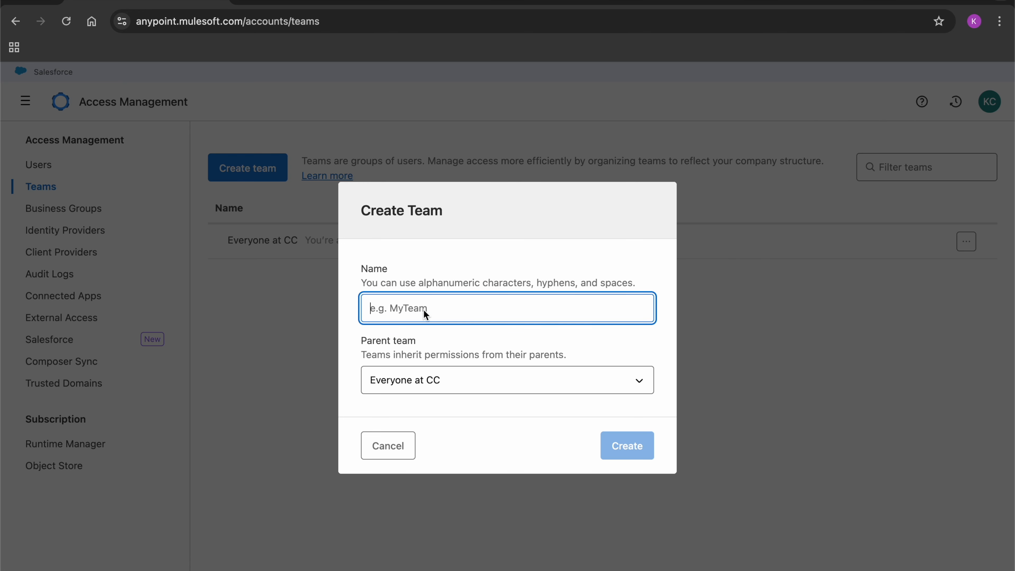
{"action": "type", "text": "engineetin"}
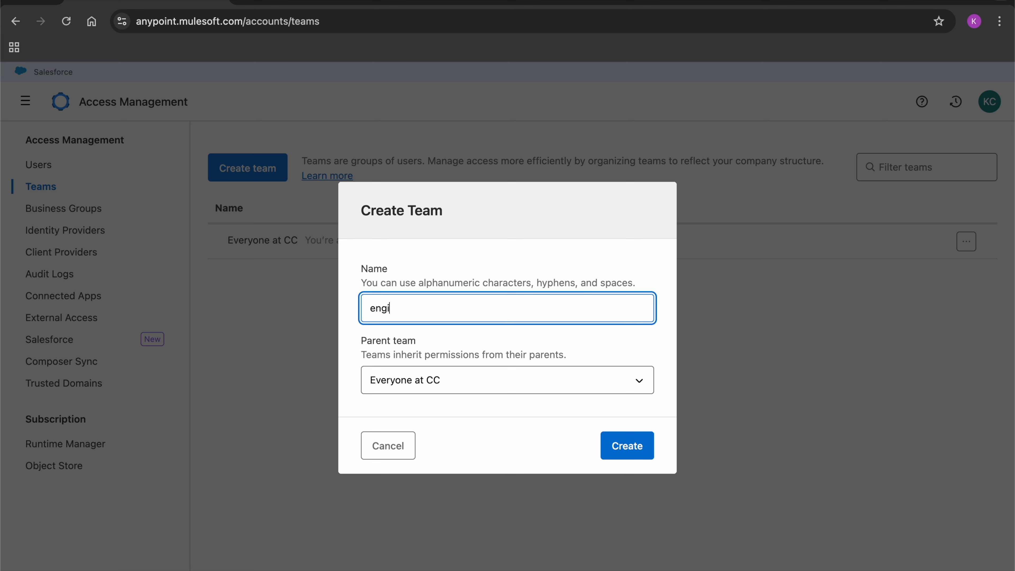
{"action": "key", "text": "BackSpace"}
{"action": "key", "text": "BackSpace"}
{"action": "key", "text": "BackSpace"}
{"action": "type", "text": "ring"}
{"action": "left_click", "coordinate": [495, 383]}
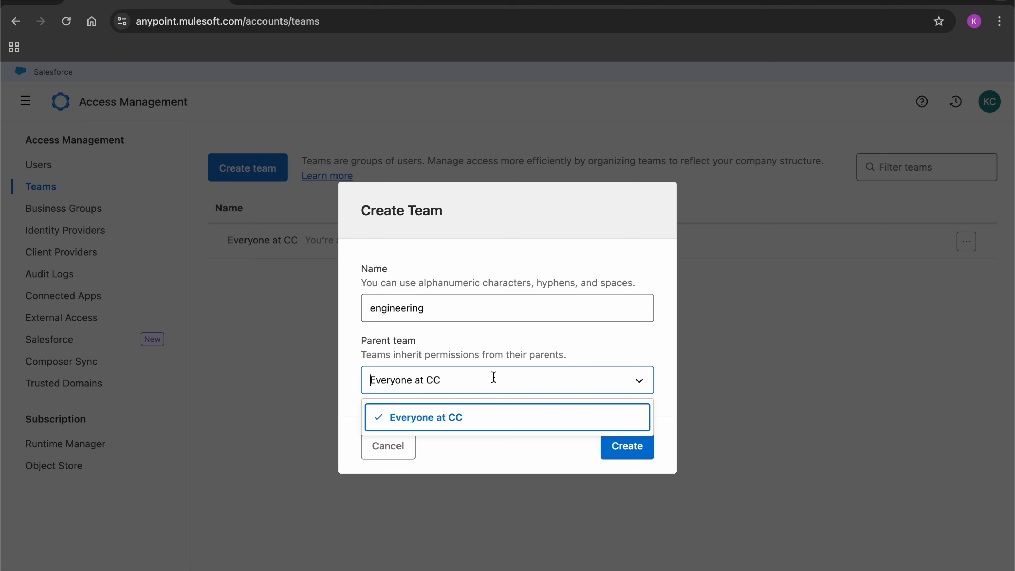
{"action": "left_click", "coordinate": [553, 419]}
{"action": "left_click", "coordinate": [625, 447]}
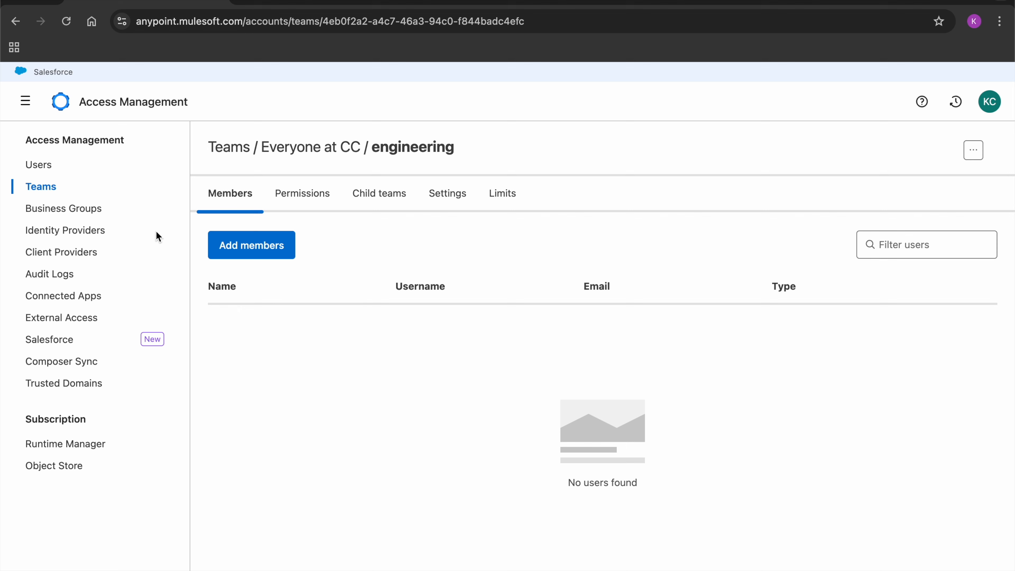
- Start adding permissions to the engineering team, selecting all API Manager and all Design Center permissions
{"action": "left_click", "coordinate": [295, 191]}
{"action": "left_click", "coordinate": [282, 240]}
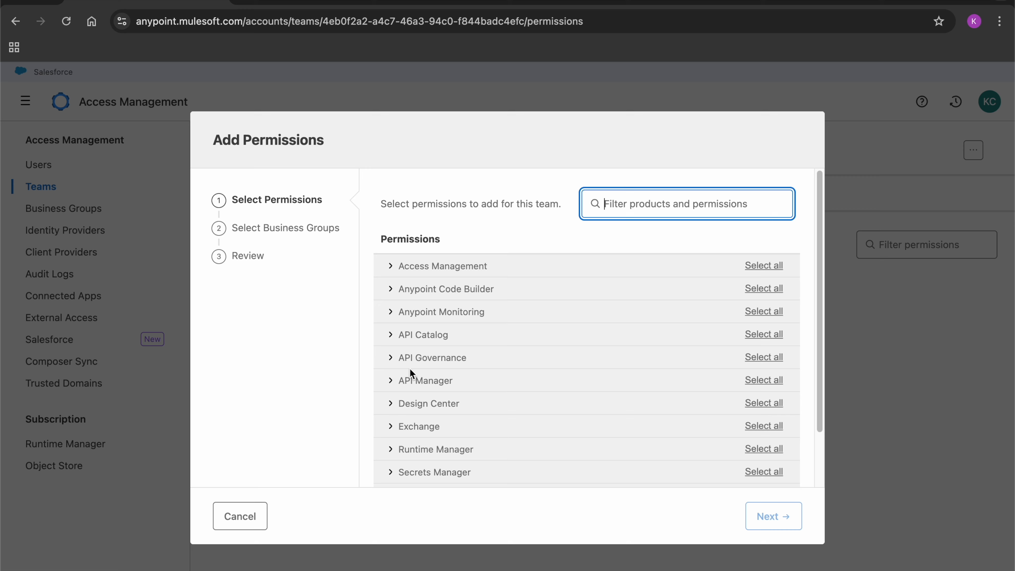
{"action": "scroll", "coordinate": [408, 370], "scroll_direction": "down", "scroll_amount": 2}
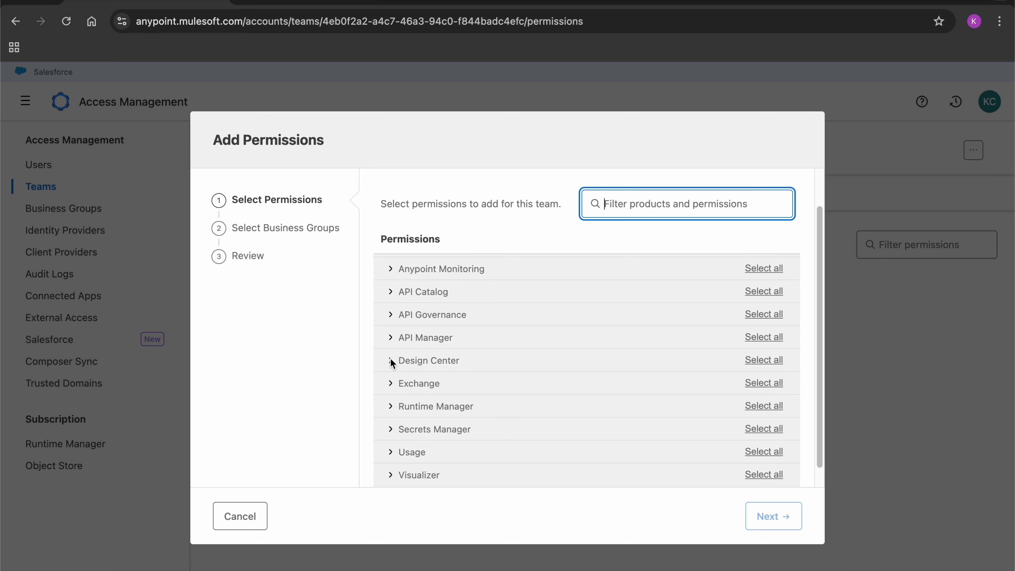
{"action": "left_click", "coordinate": [391, 342]}
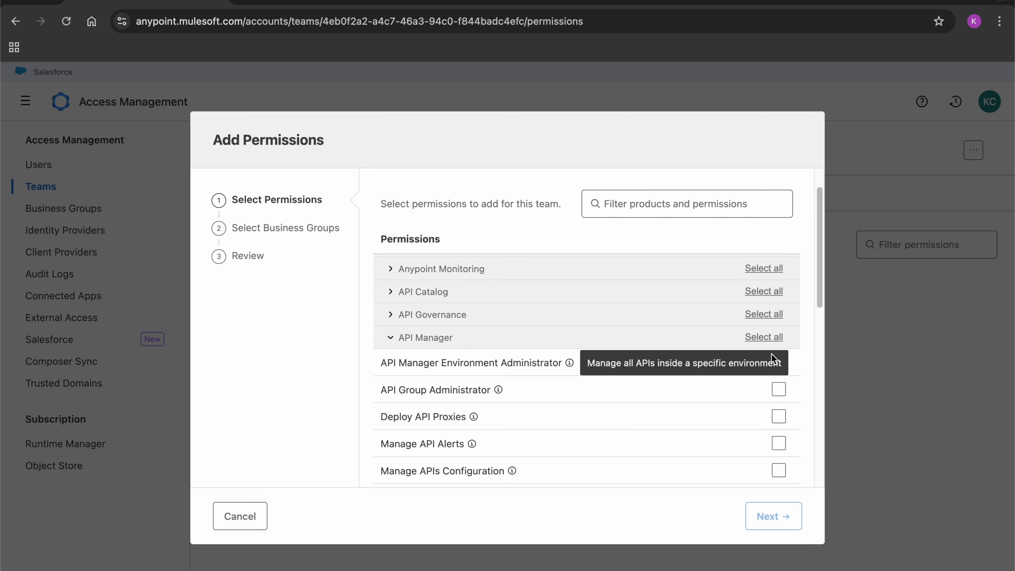
{"action": "left_click", "coordinate": [773, 337]}
{"action": "left_click", "coordinate": [390, 337]}
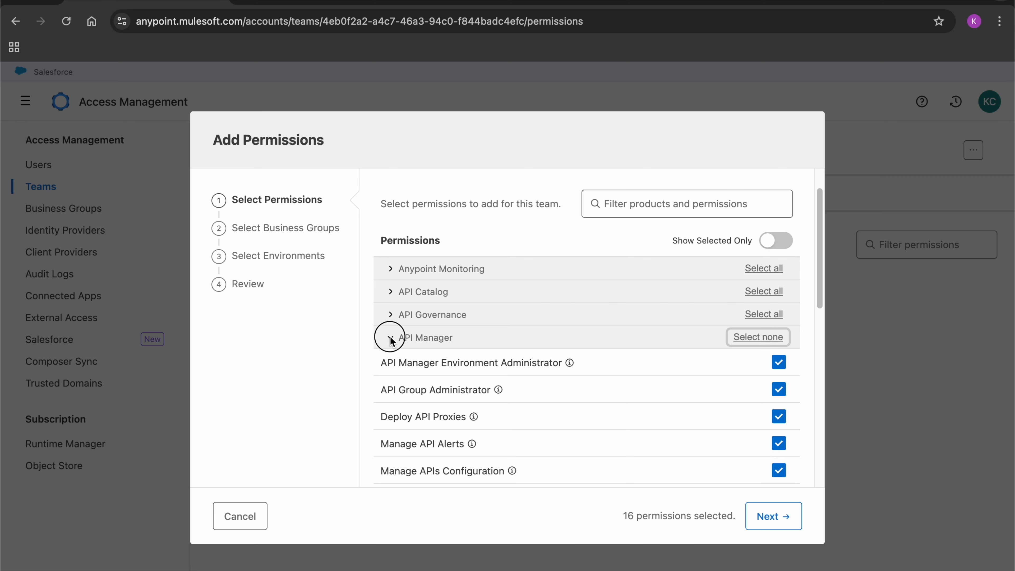
{"action": "left_click", "coordinate": [390, 360]}
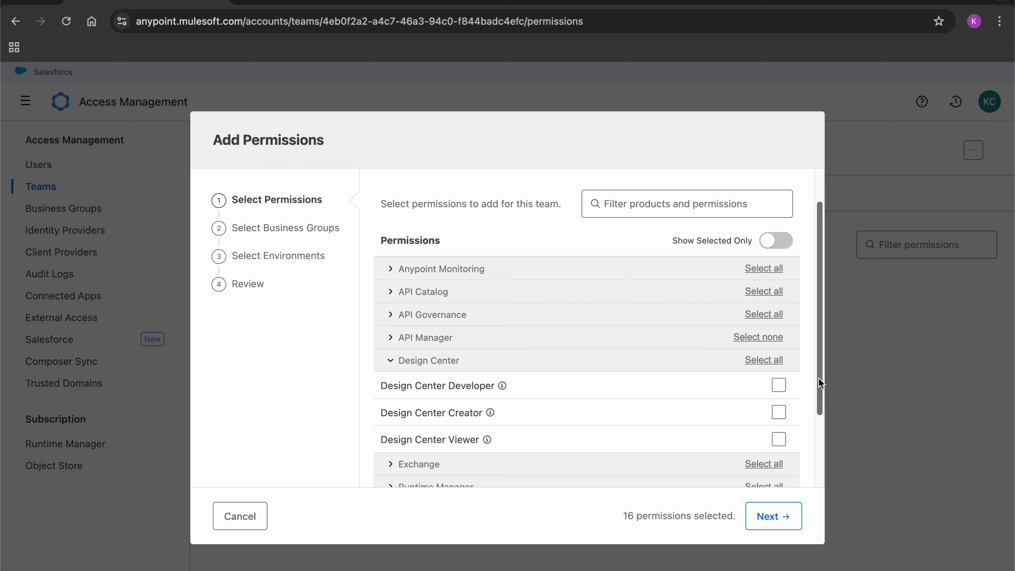
{"action": "left_click", "coordinate": [764, 360]}
{"action": "left_click", "coordinate": [391, 361]}
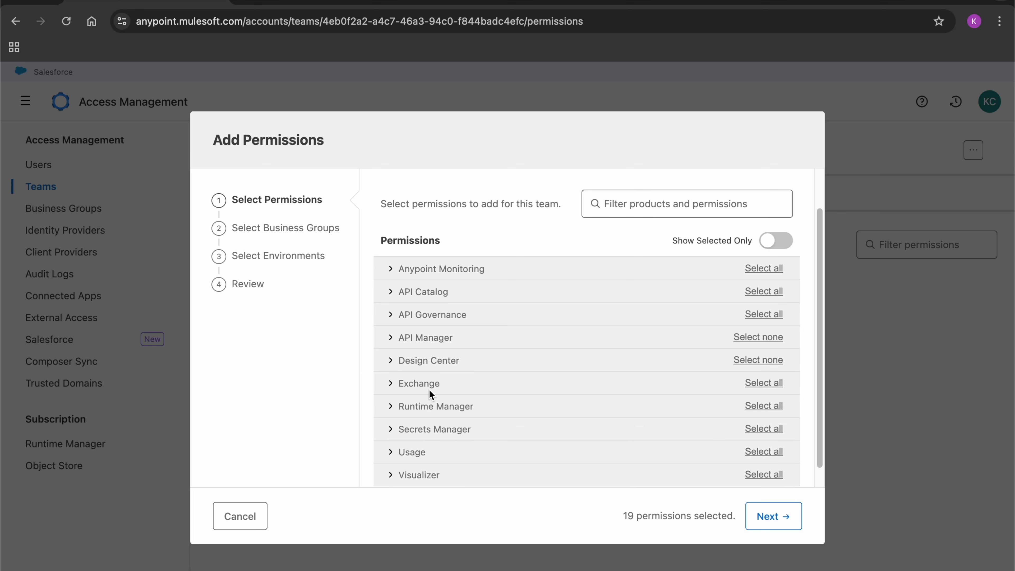
- Select all Runtime Manager and all Secrets Manager permissions for the engineering team
{"action": "scroll", "coordinate": [425, 395], "scroll_direction": "down", "scroll_amount": 1}
{"action": "left_click", "coordinate": [391, 398]}
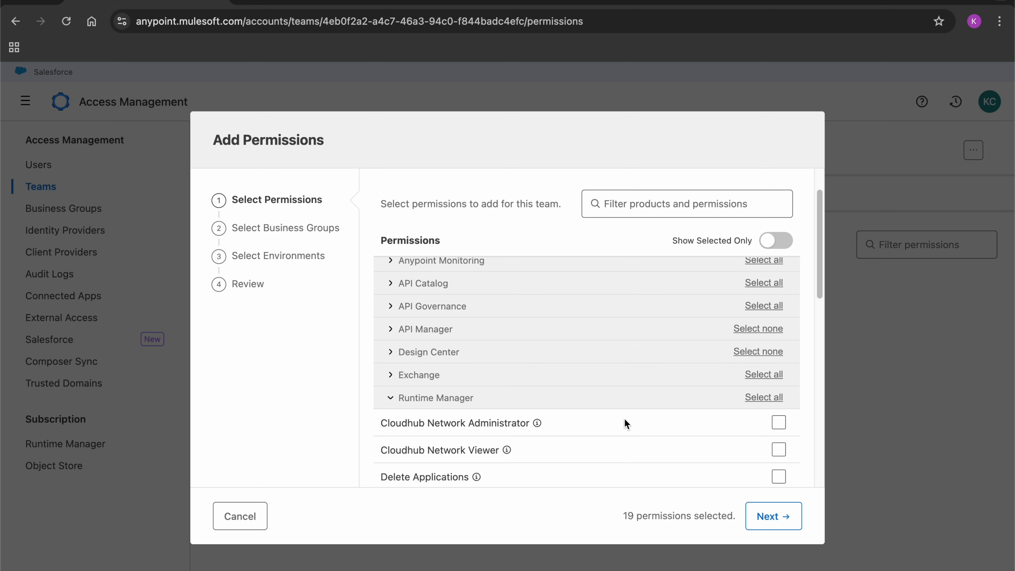
{"action": "left_click", "coordinate": [769, 396]}
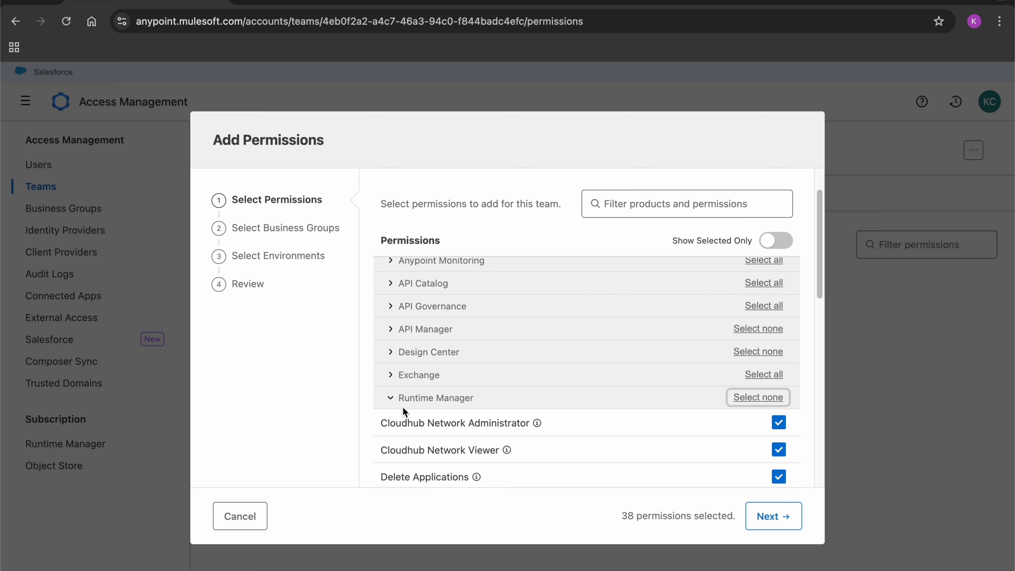
{"action": "left_click", "coordinate": [391, 395]}
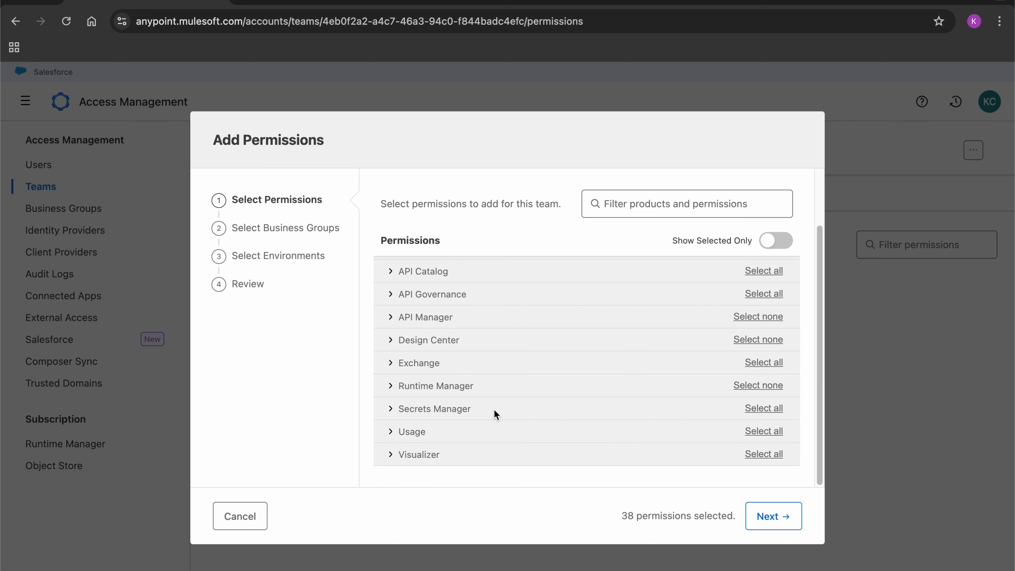
{"action": "left_click", "coordinate": [402, 410]}
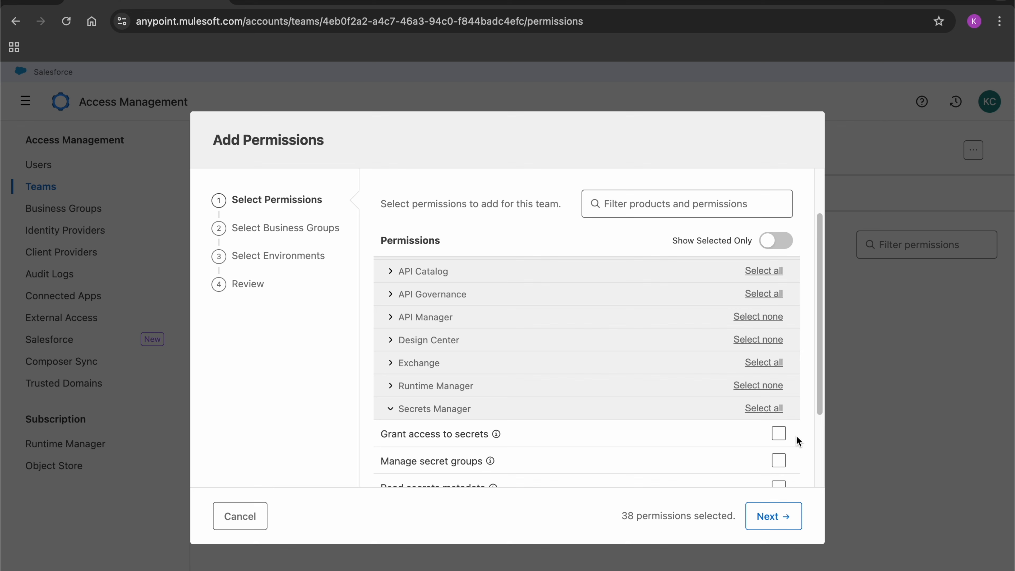
{"action": "left_click", "coordinate": [782, 409]}
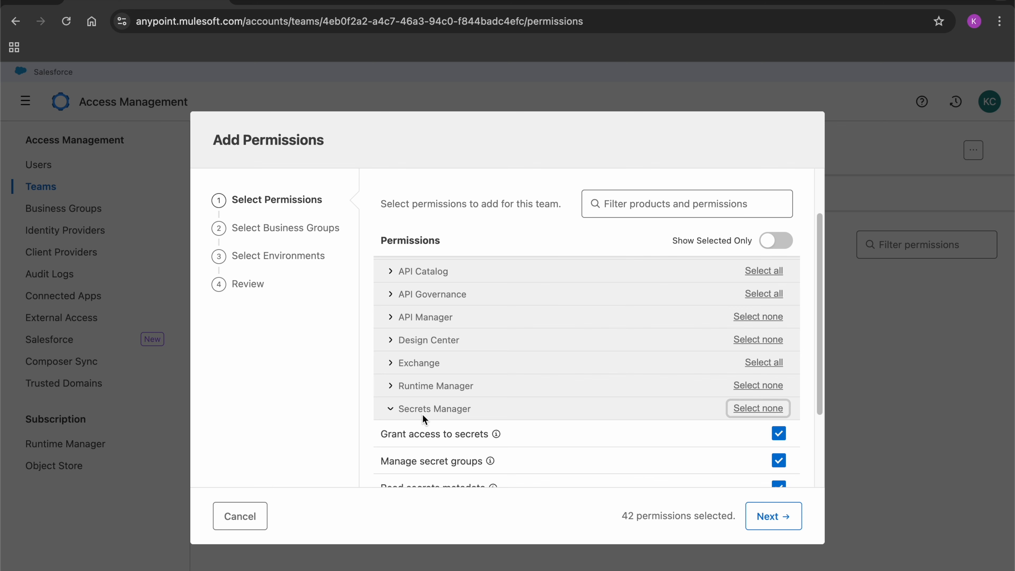
{"action": "left_click", "coordinate": [392, 409]}
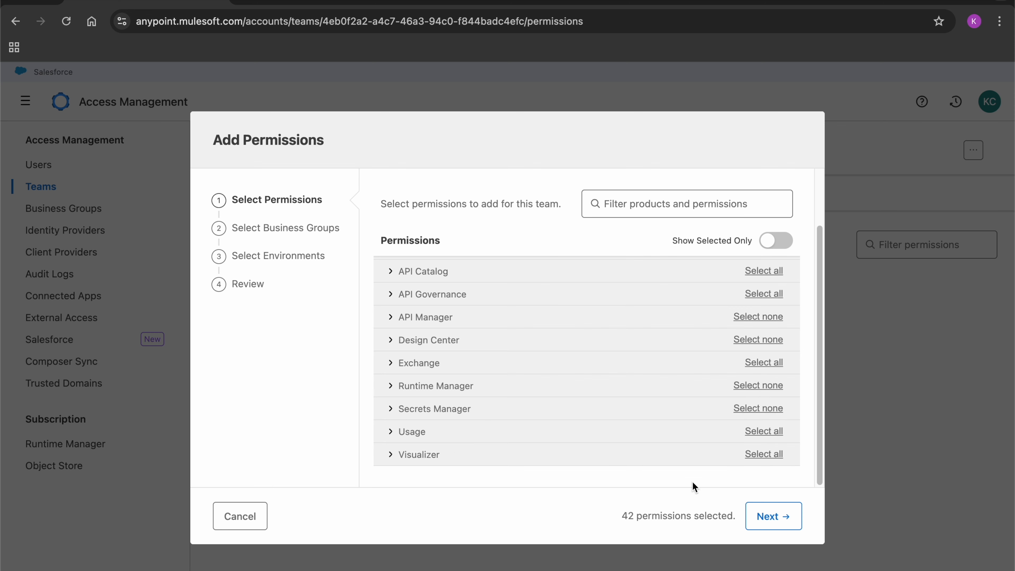
- Apply the selected permissions to the integrations business group's dev, uat and prod environments and add them to the team
{"action": "left_click", "coordinate": [765, 516]}
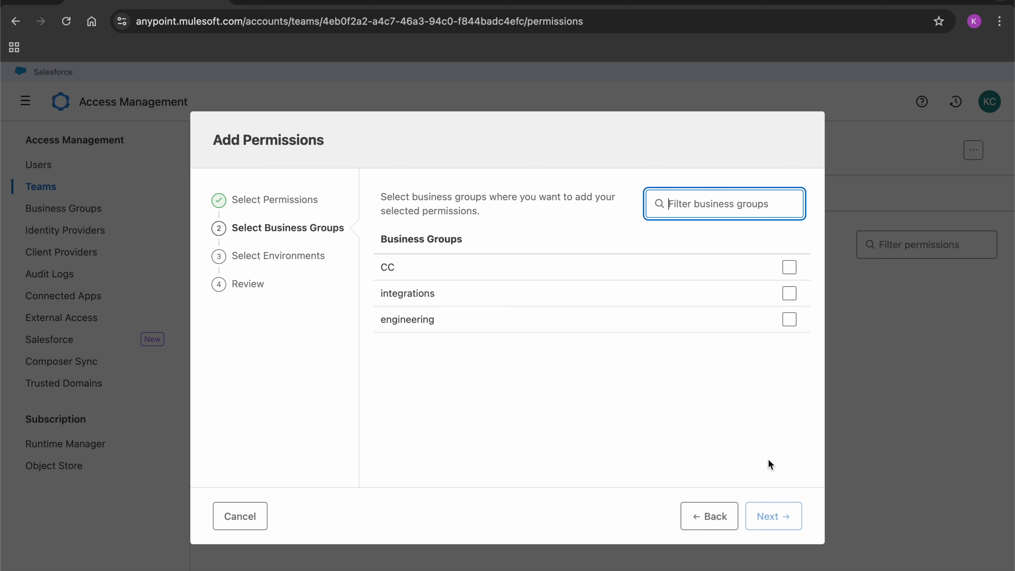
{"action": "left_click", "coordinate": [790, 293]}
{"action": "left_click", "coordinate": [773, 516]}
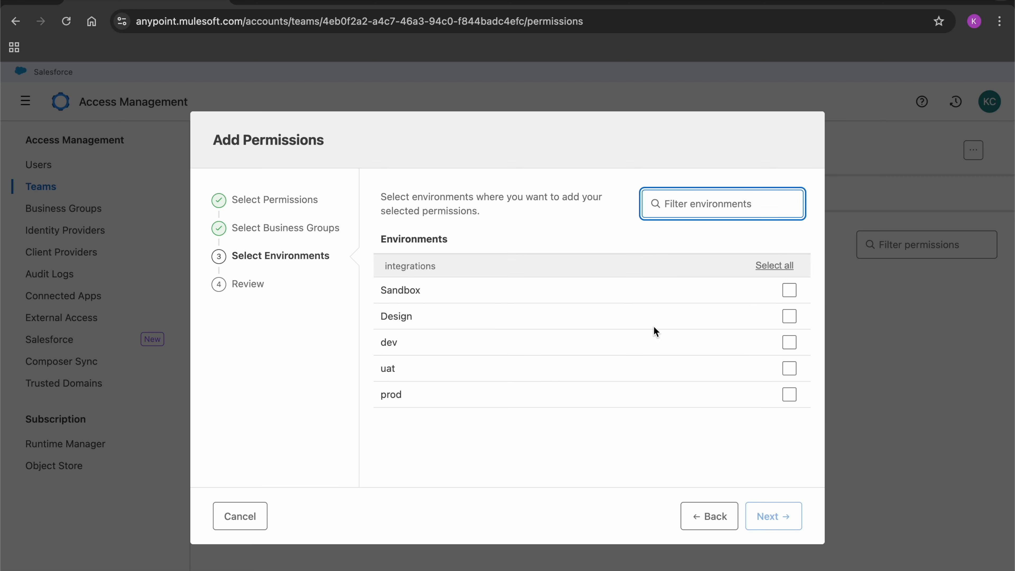
{"action": "left_click", "coordinate": [788, 339]}
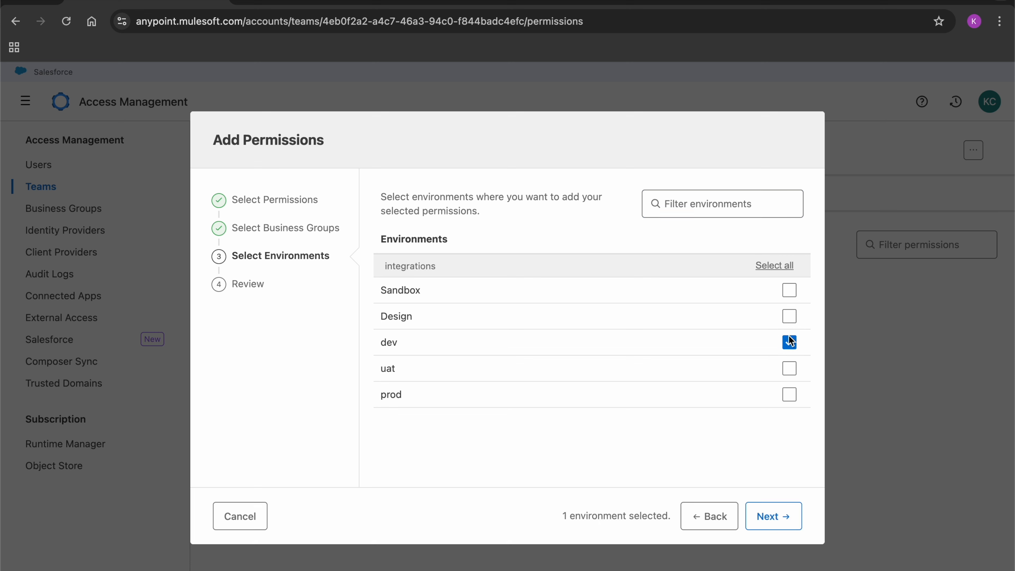
{"action": "left_click", "coordinate": [789, 367]}
{"action": "left_click", "coordinate": [790, 394]}
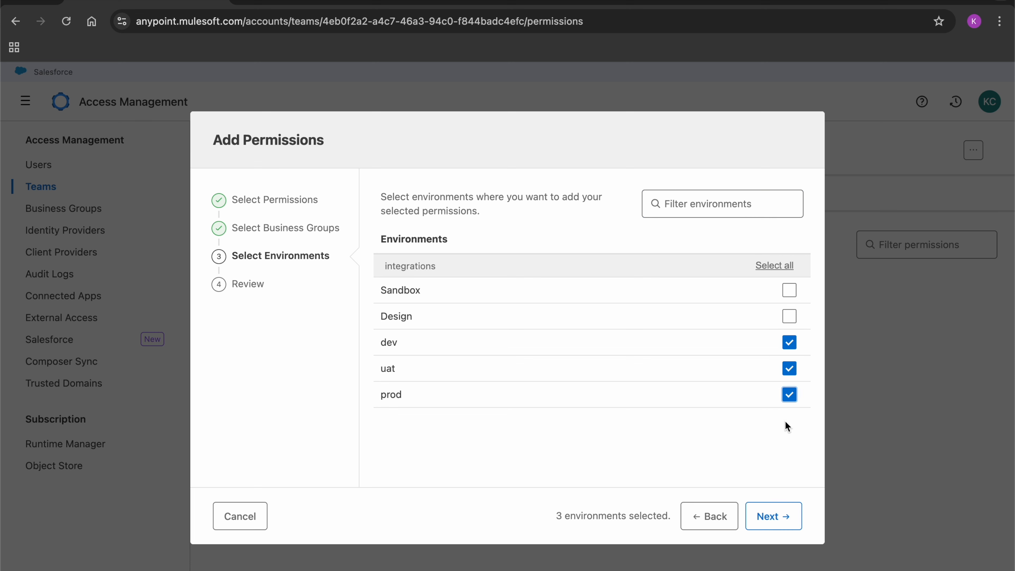
{"action": "left_click", "coordinate": [771, 519]}
{"action": "left_click", "coordinate": [771, 518]}
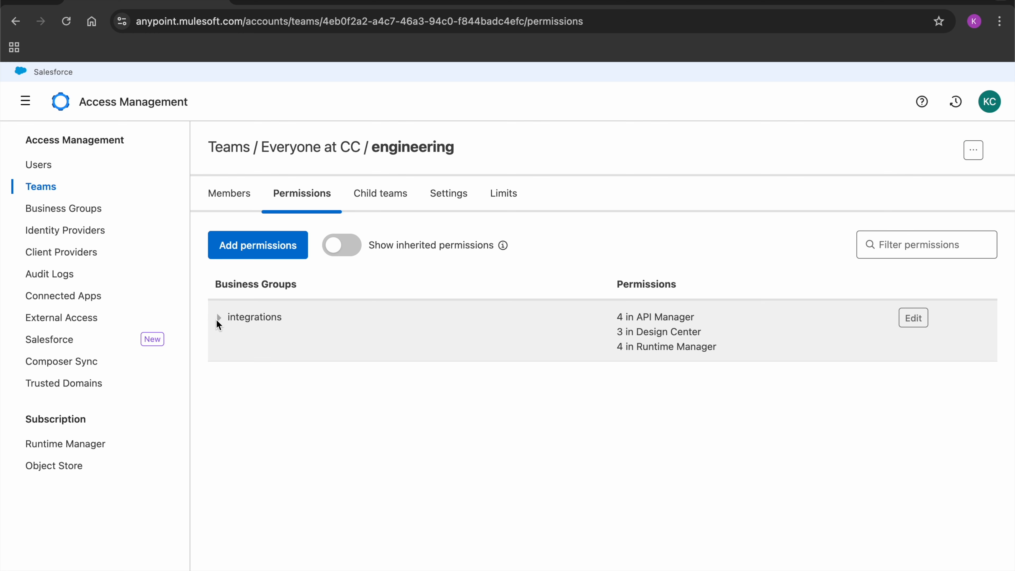
- Review the engineering team's integrations permissions per environment, its child teams, limits, settings and members
{"action": "left_click", "coordinate": [219, 318]}
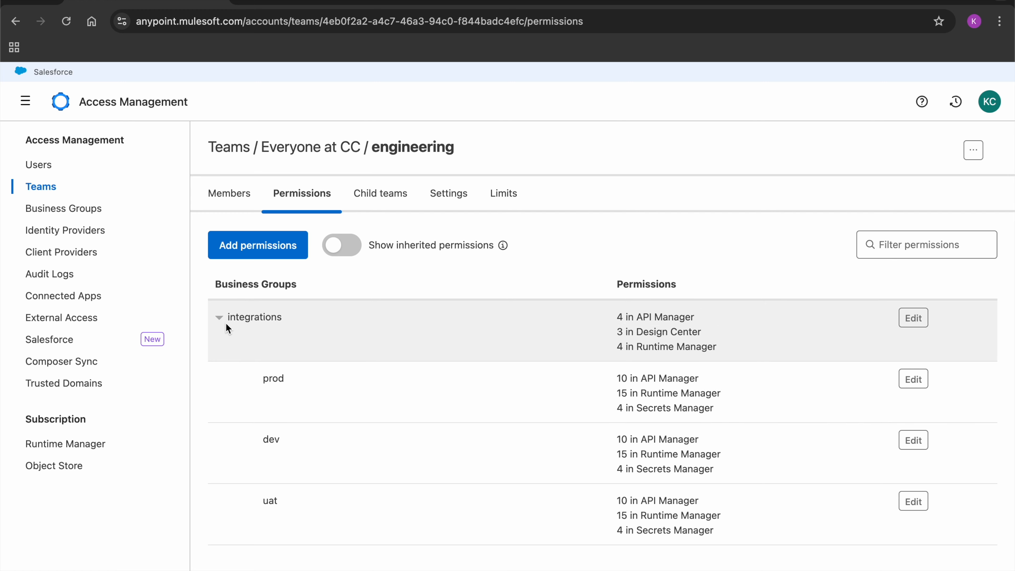
{"action": "left_click", "coordinate": [219, 317]}
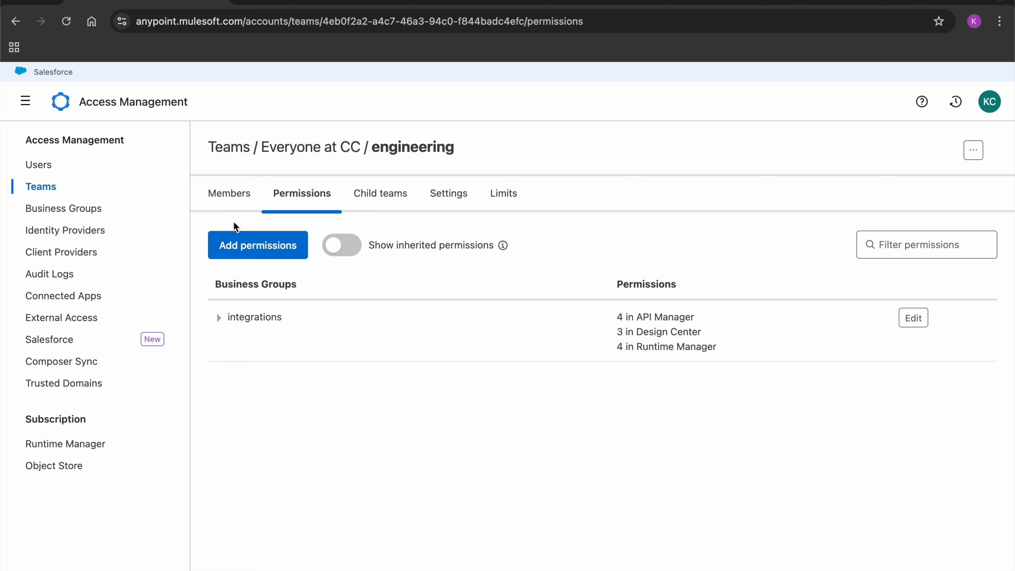
{"action": "left_click", "coordinate": [370, 195]}
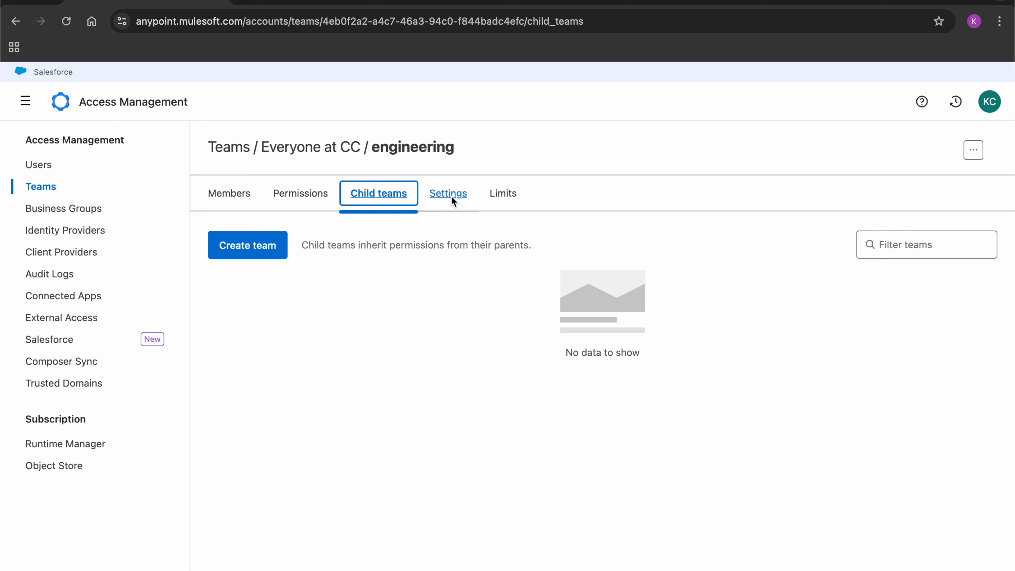
{"action": "left_click", "coordinate": [502, 194]}
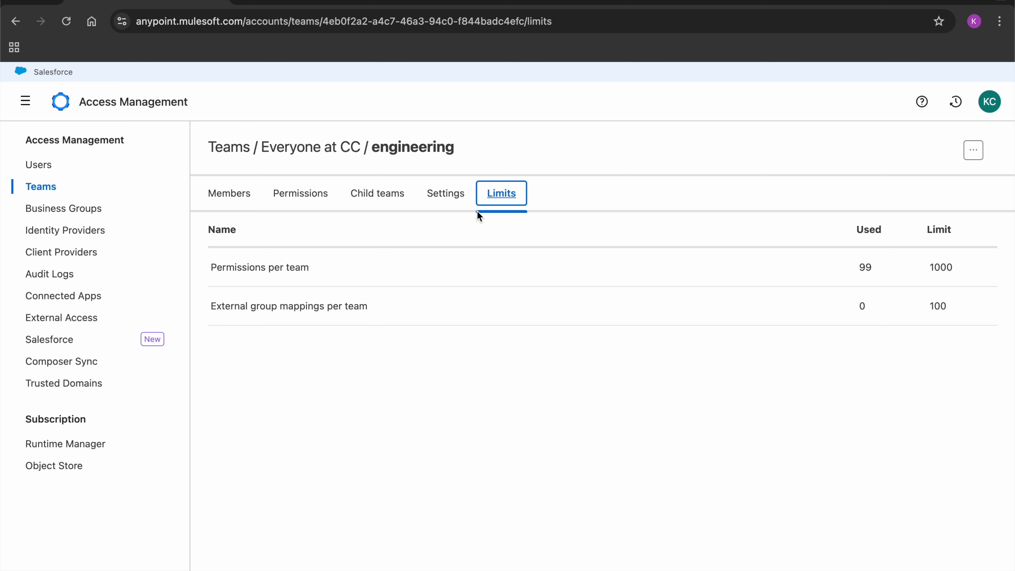
{"action": "left_click", "coordinate": [456, 195]}
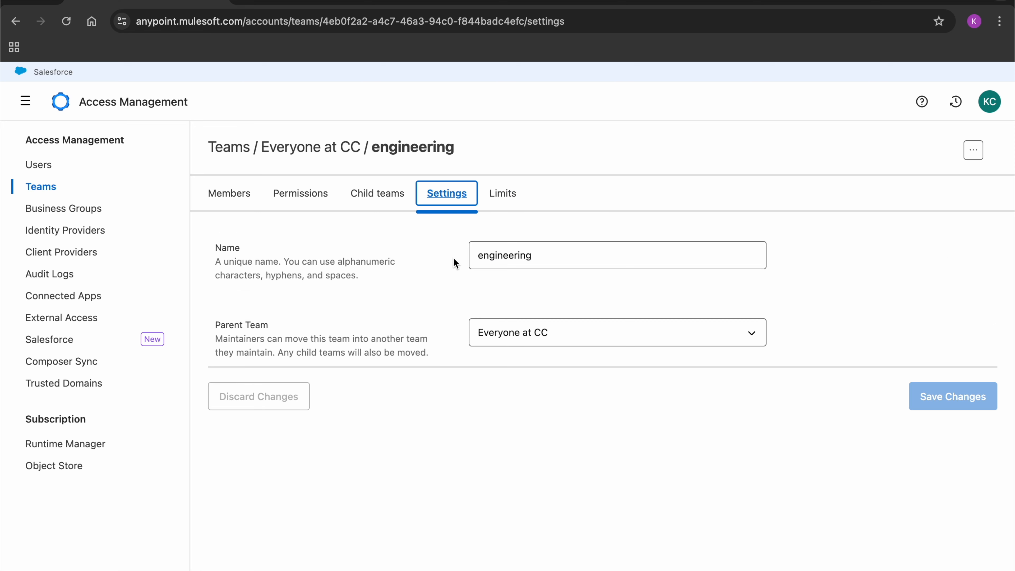
{"action": "left_click", "coordinate": [499, 207]}
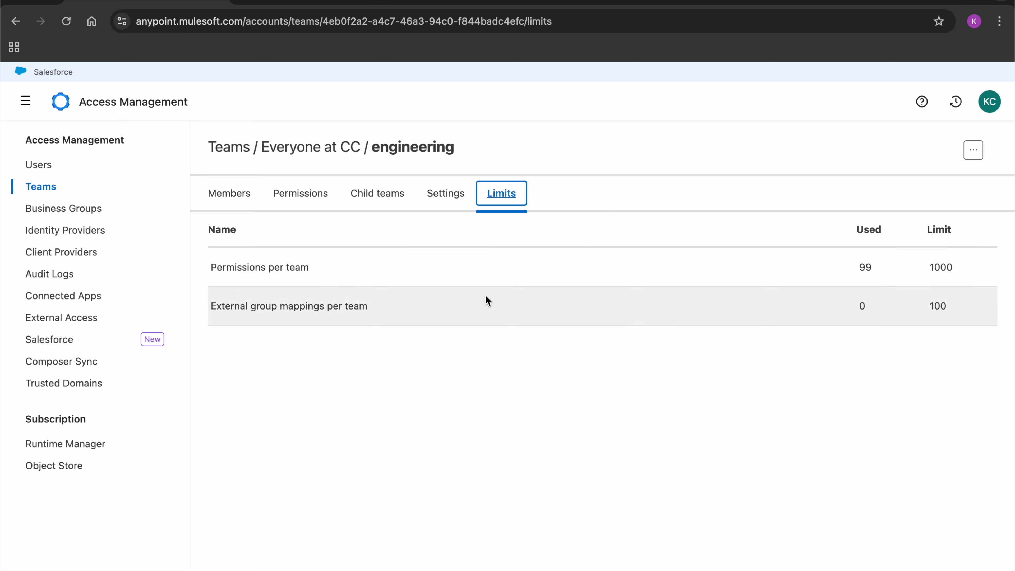
{"action": "left_click", "coordinate": [436, 194]}
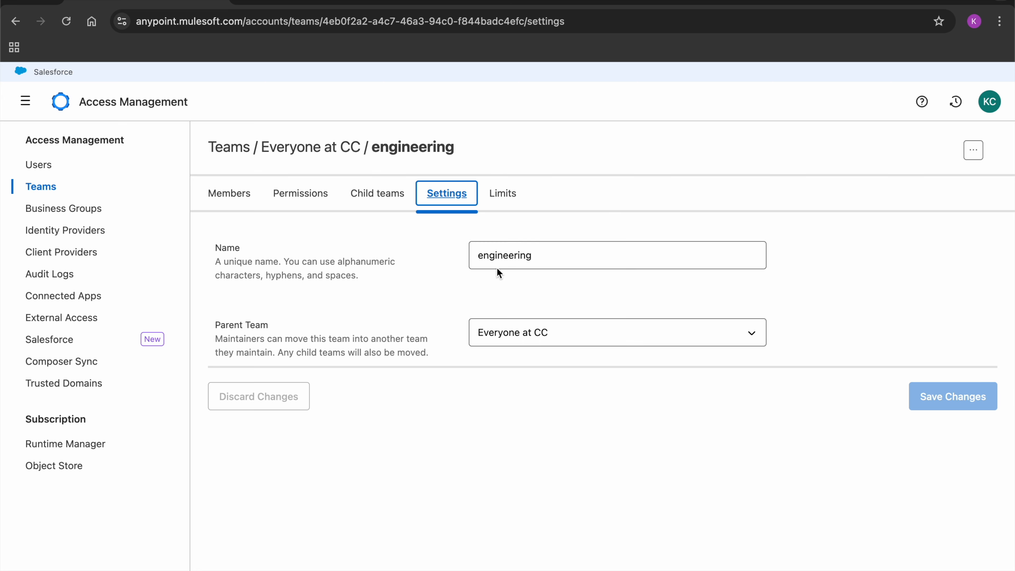
{"action": "left_click", "coordinate": [550, 258]}
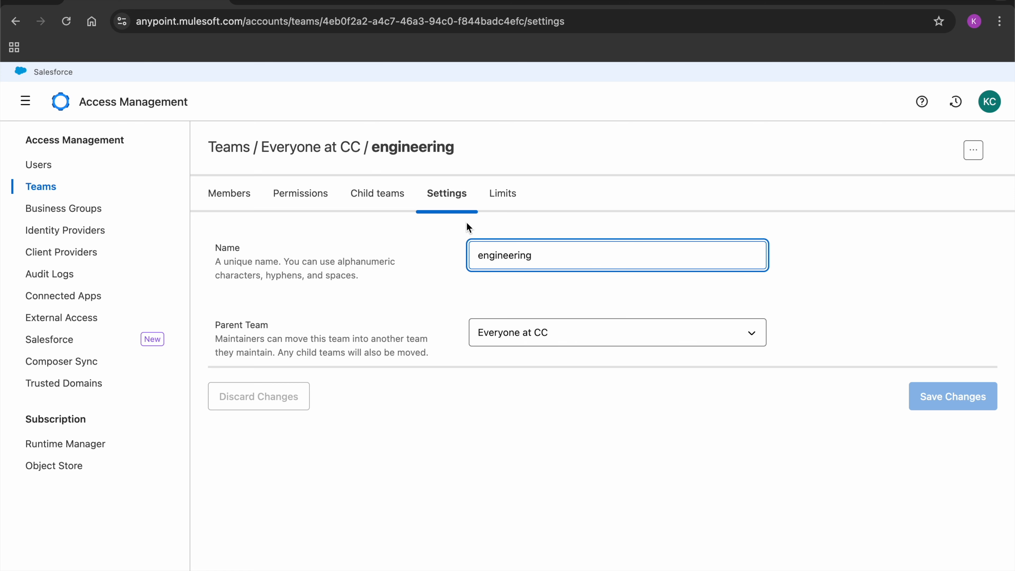
{"action": "left_click", "coordinate": [229, 195]}
- Invite a user by entering their e-mail address, keeping the Member type in Everyone at CC, and send the invitation
{"action": "left_click", "coordinate": [36, 166]}
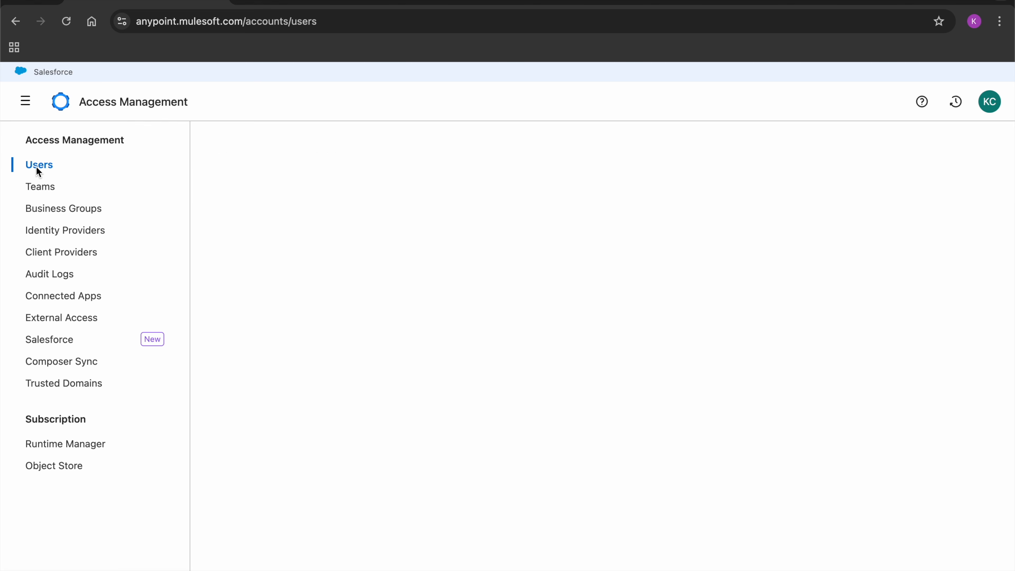
{"action": "left_click", "coordinate": [250, 212]}
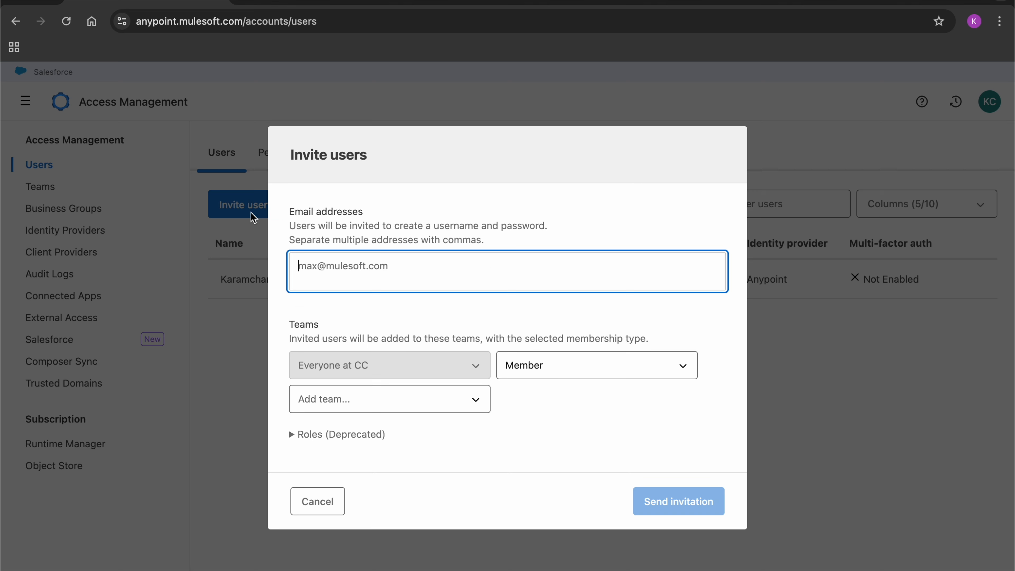
{"action": "type", "text": "john@"}
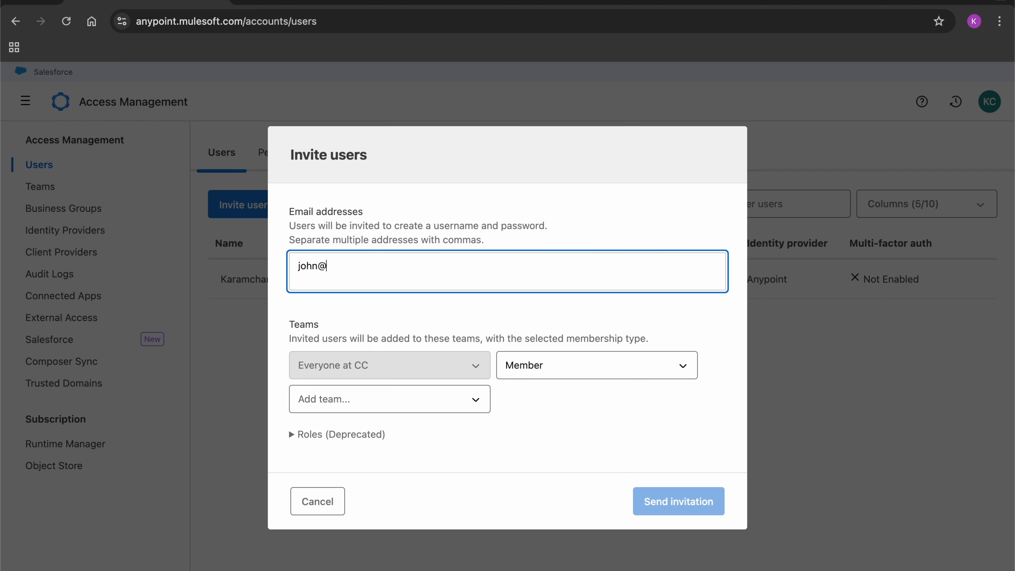
{"action": "type", "text": "test.com"}
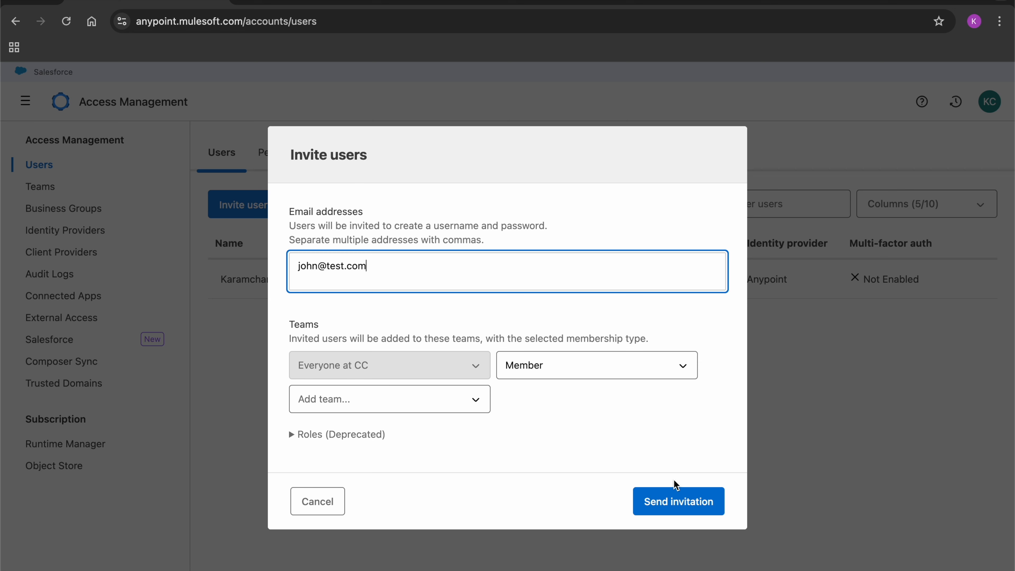
{"action": "left_click", "coordinate": [670, 503]}
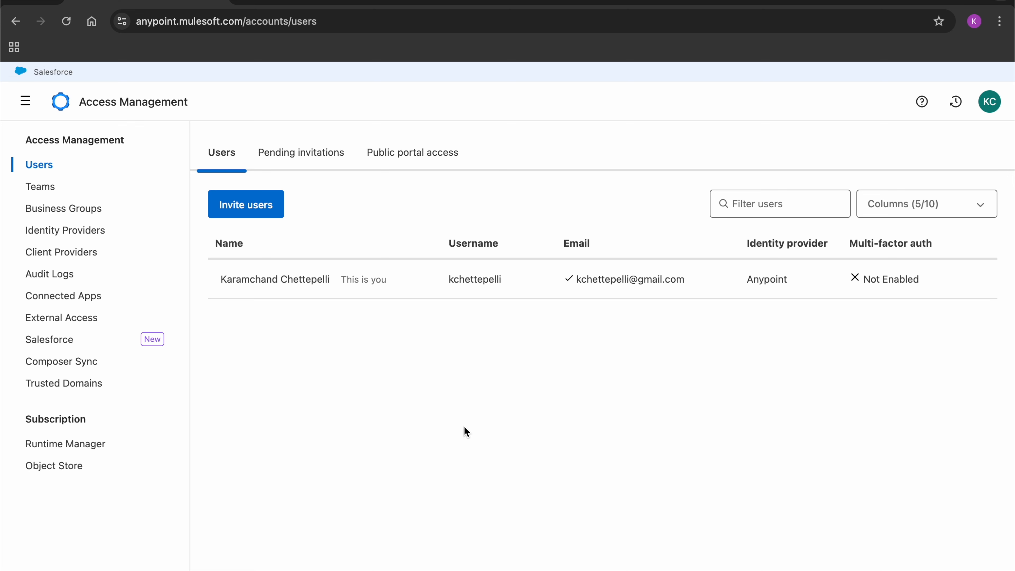
- Check the organization's pending user invitations and its list of active users
{"action": "left_click", "coordinate": [309, 156]}
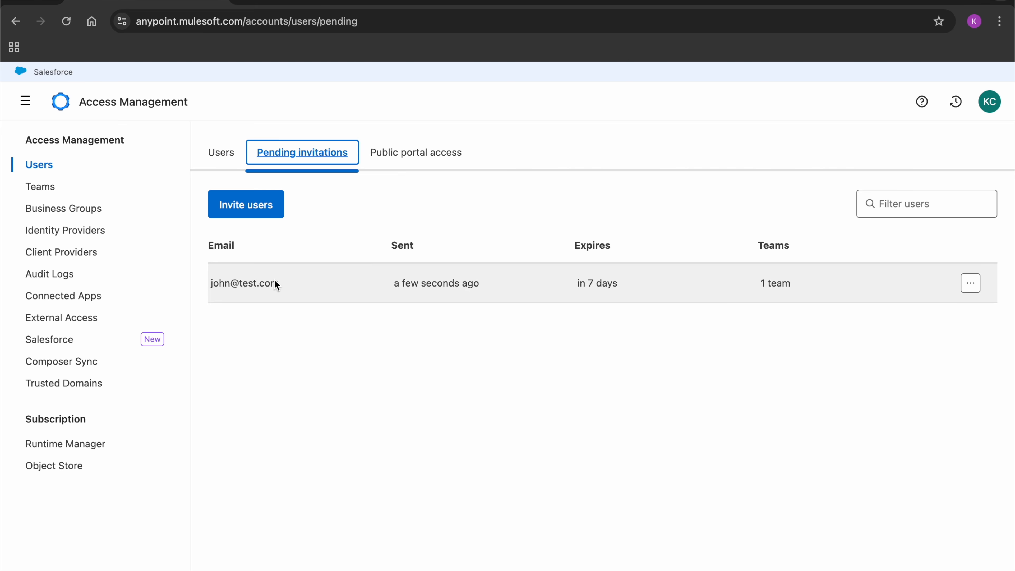
{"action": "left_click", "coordinate": [221, 158]}
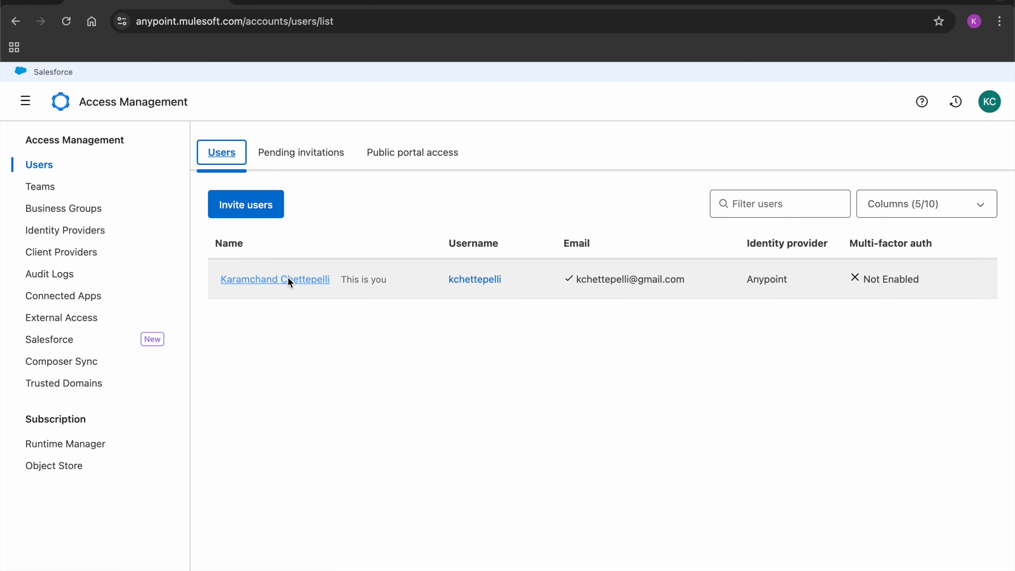
- Try to add the invited user to the engineering team by searching for their name among the available users
{"action": "left_click", "coordinate": [42, 188]}
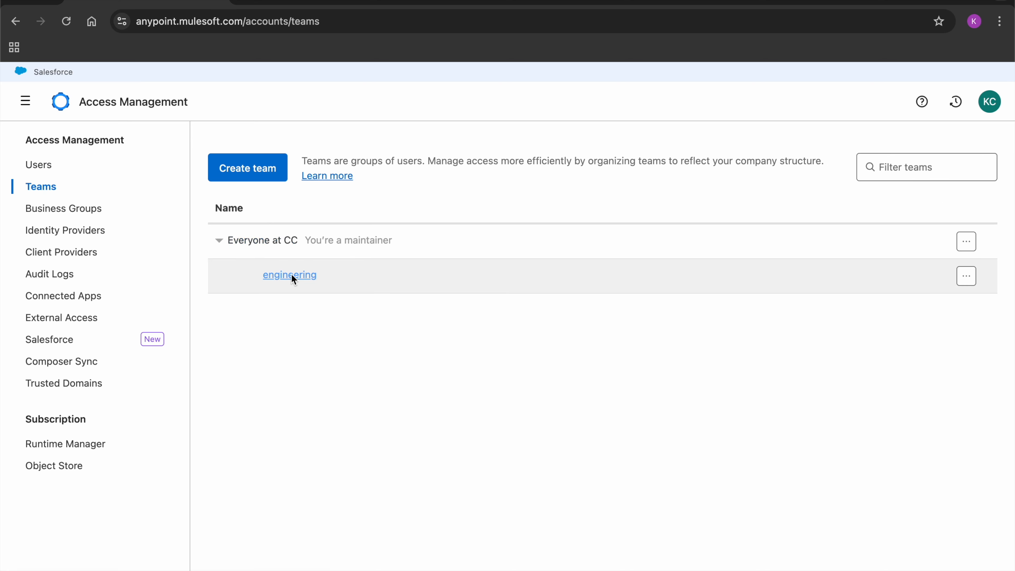
{"action": "left_click", "coordinate": [291, 275]}
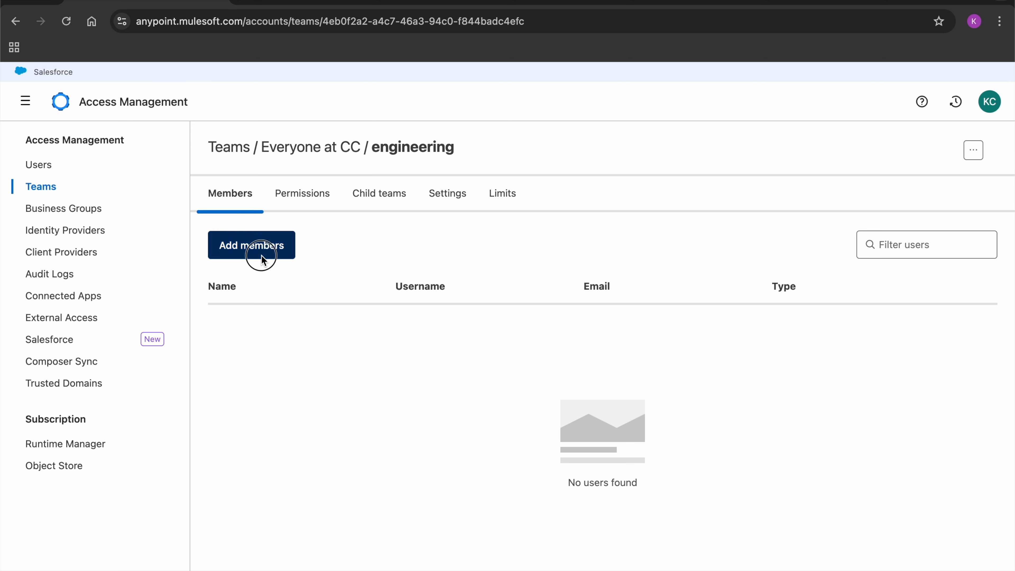
{"action": "left_click", "coordinate": [262, 258]}
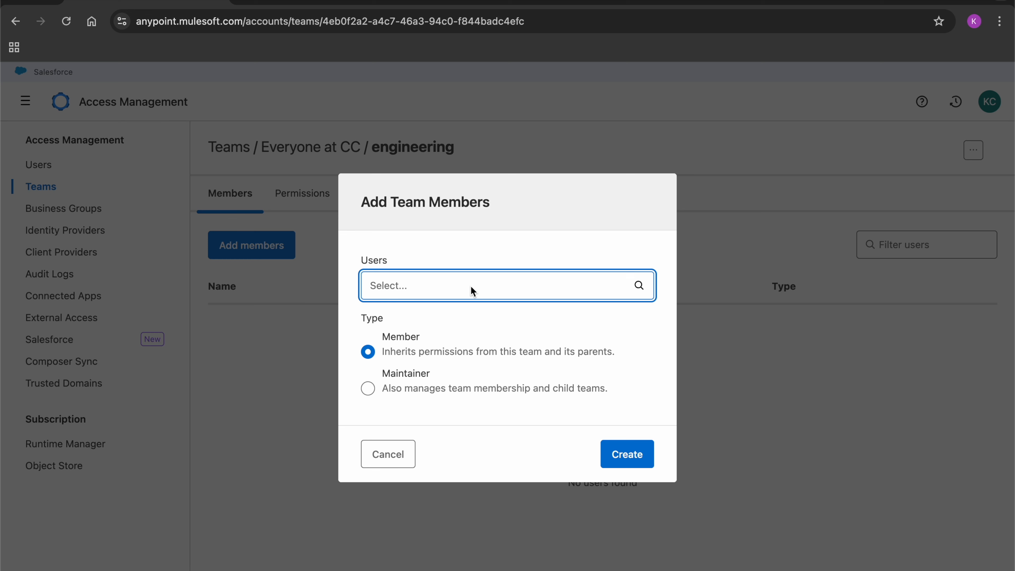
{"action": "type", "text": "jo"}
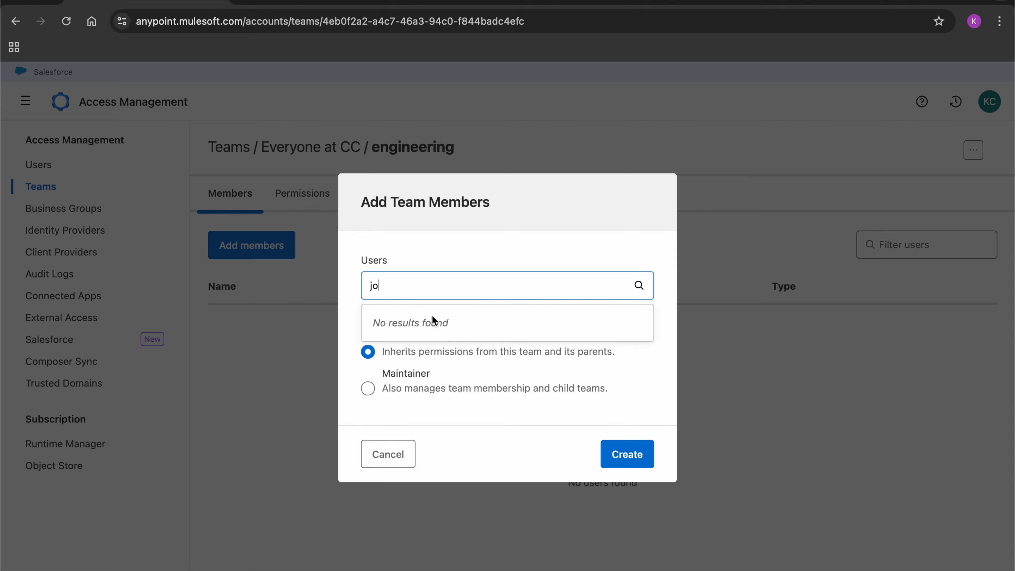
{"action": "key", "text": "Escape"}
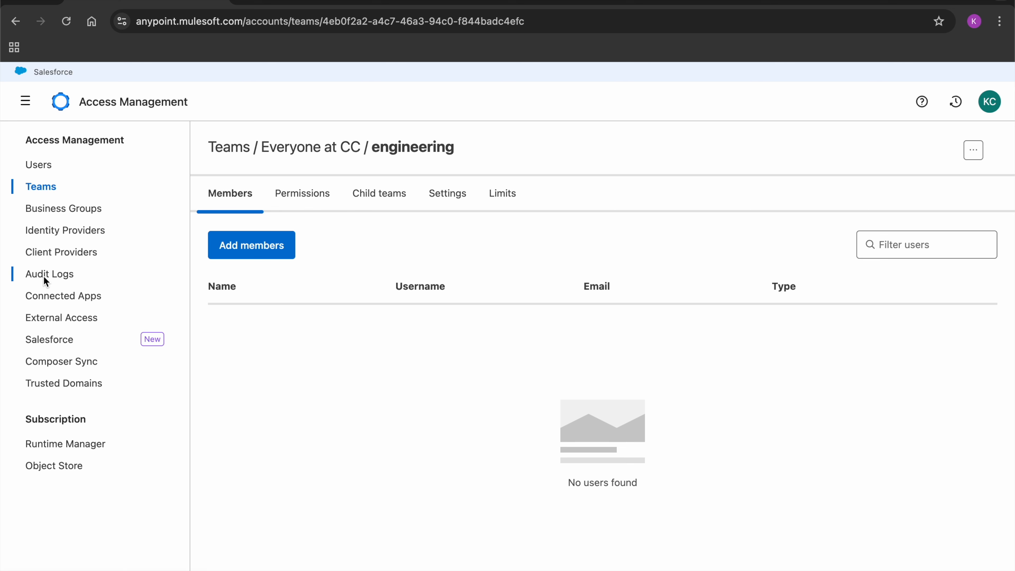
- Review the CC organization's audit log entries from the last hour, including the user invitation and the engineering team's permission changes
{"action": "left_click", "coordinate": [58, 276]}
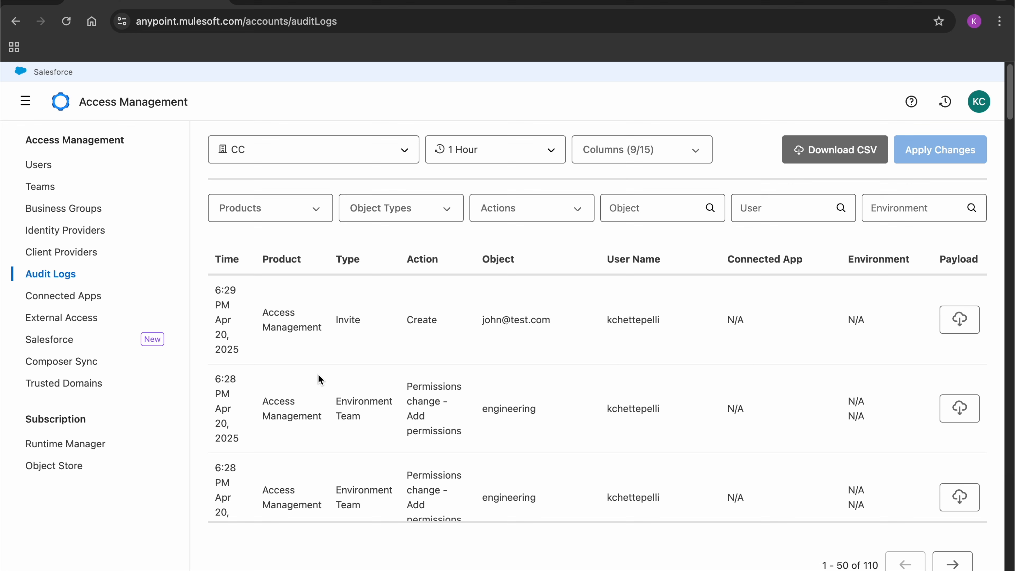
{"action": "scroll", "coordinate": [320, 379], "scroll_direction": "down", "scroll_amount": 1}
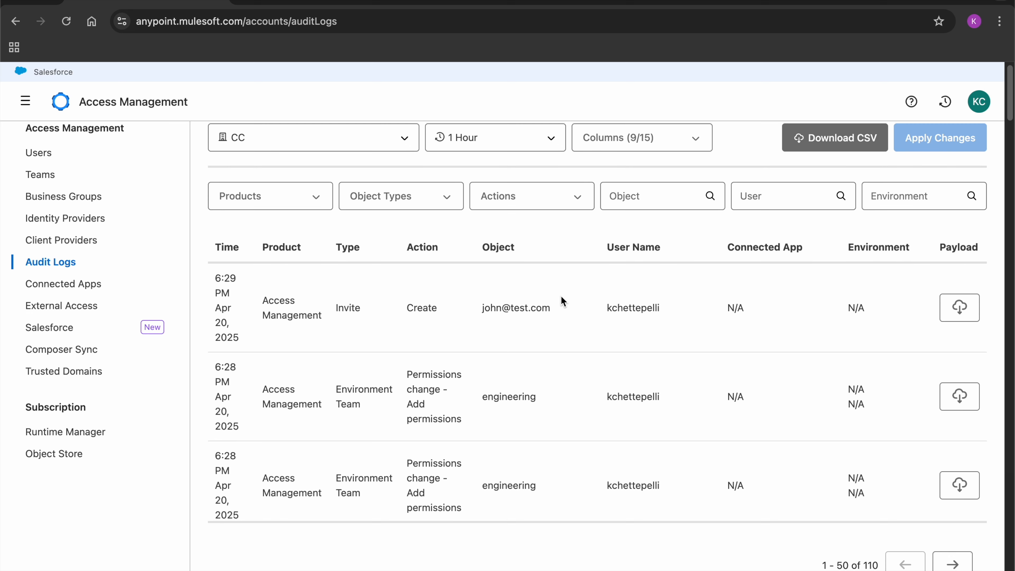
{"action": "scroll", "coordinate": [616, 344], "scroll_direction": "down", "scroll_amount": 3}
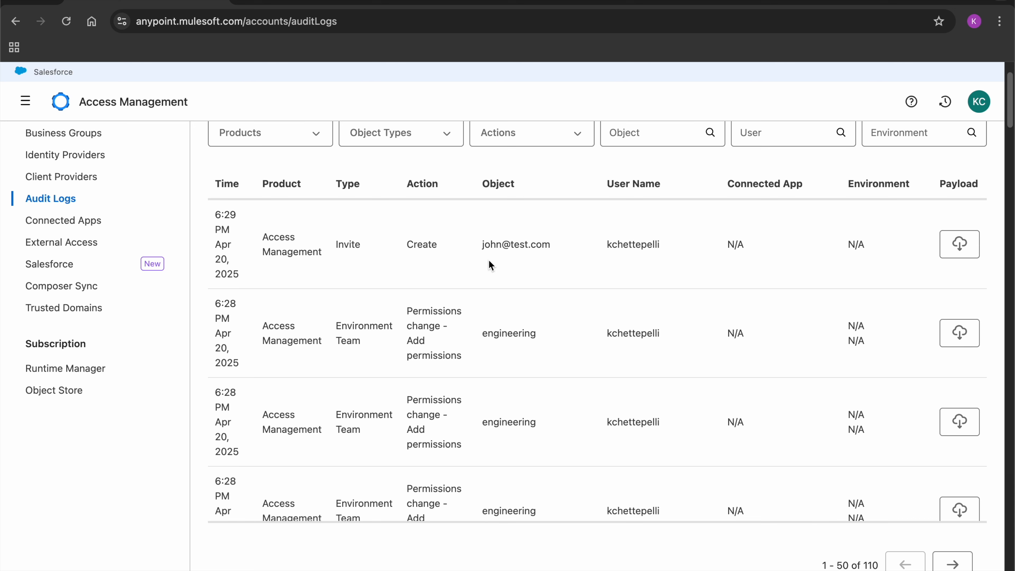
{"action": "scroll", "coordinate": [489, 260], "scroll_direction": "down", "scroll_amount": 2}
{"action": "scroll", "coordinate": [489, 260], "scroll_direction": "up", "scroll_amount": 1}
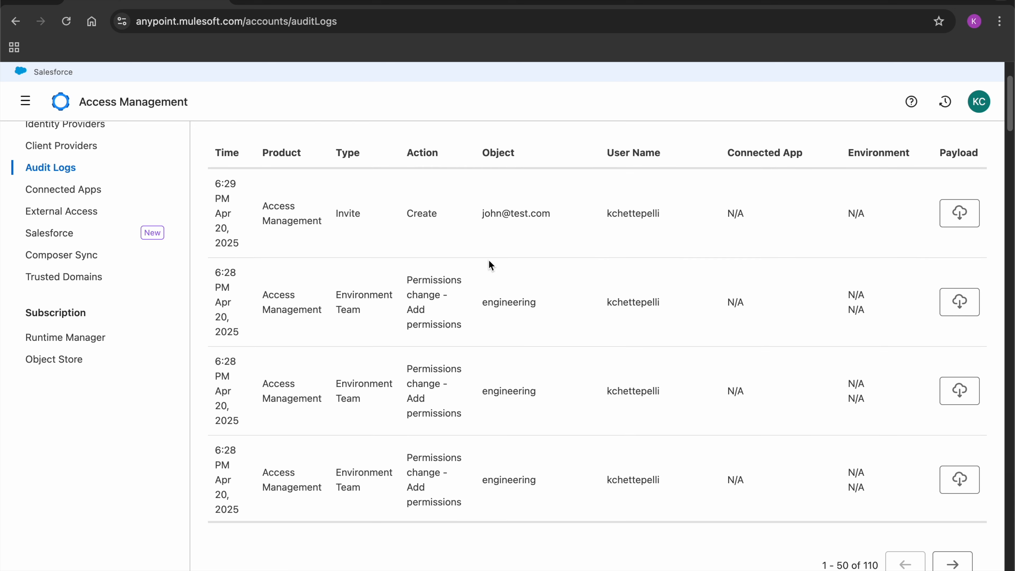
{"action": "scroll", "coordinate": [488, 259], "scroll_direction": "up", "scroll_amount": 3}
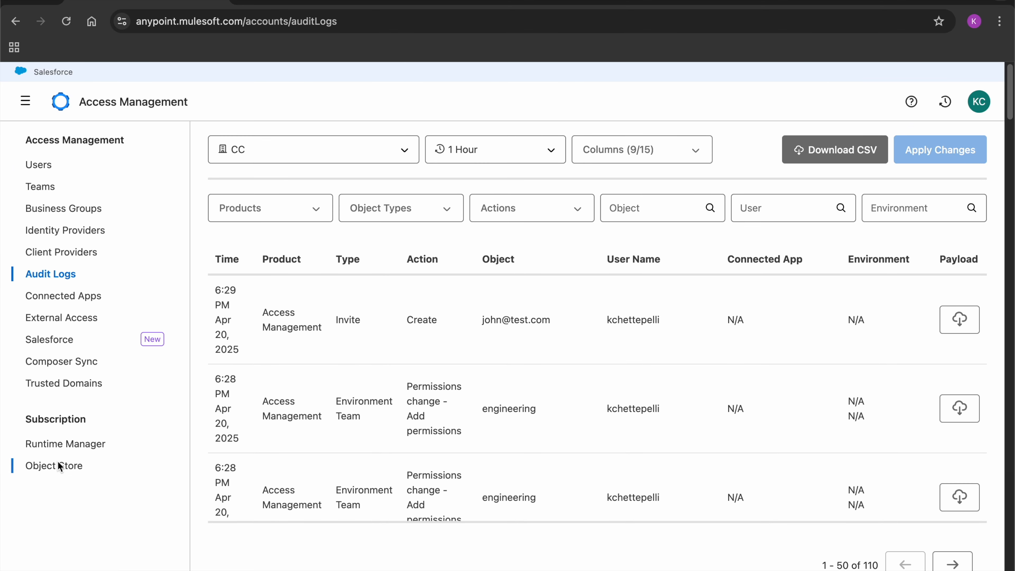